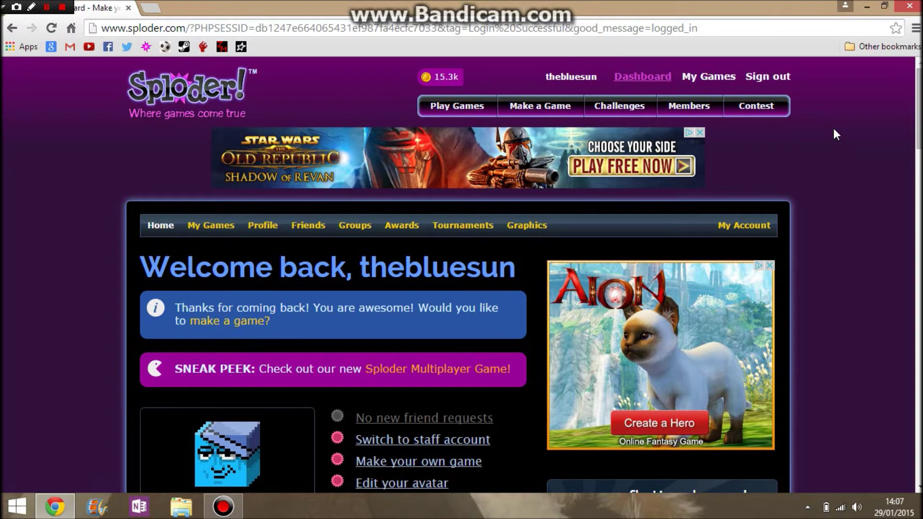
Go to Make a Game and launch the Physics Puzzle Maker creator.
scroll(539, 290, down, 4)
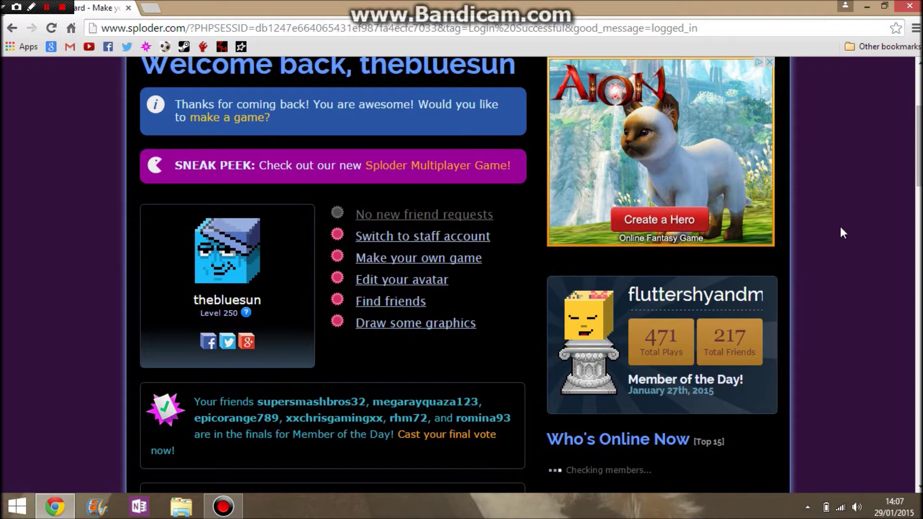
scroll(842, 233, up, 4)
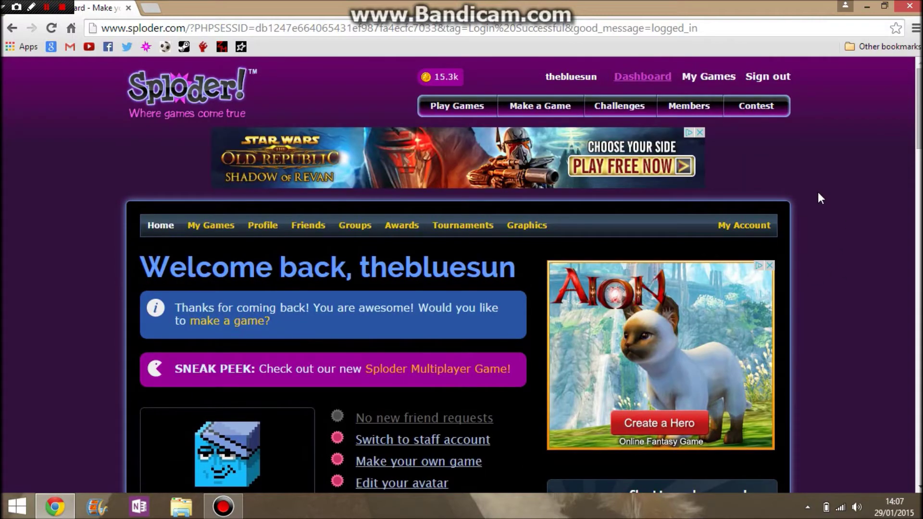
click(524, 103)
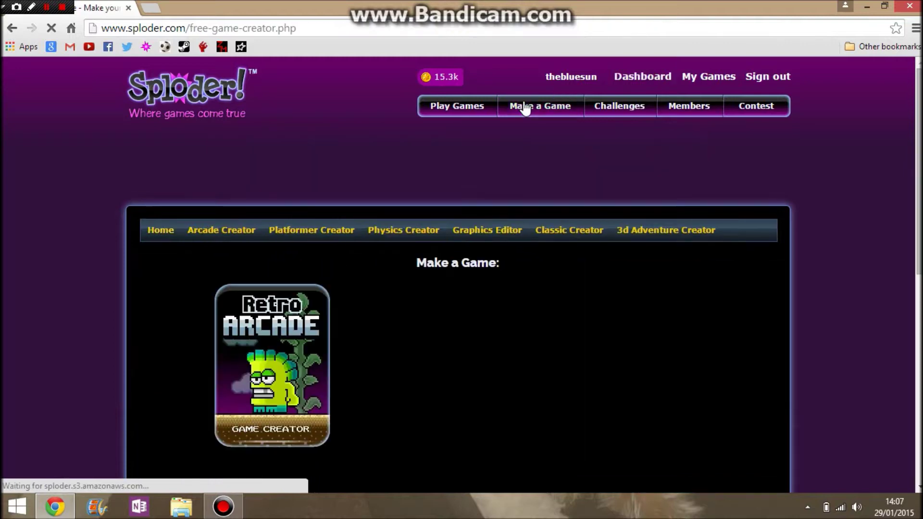
scroll(618, 231, down, 1)
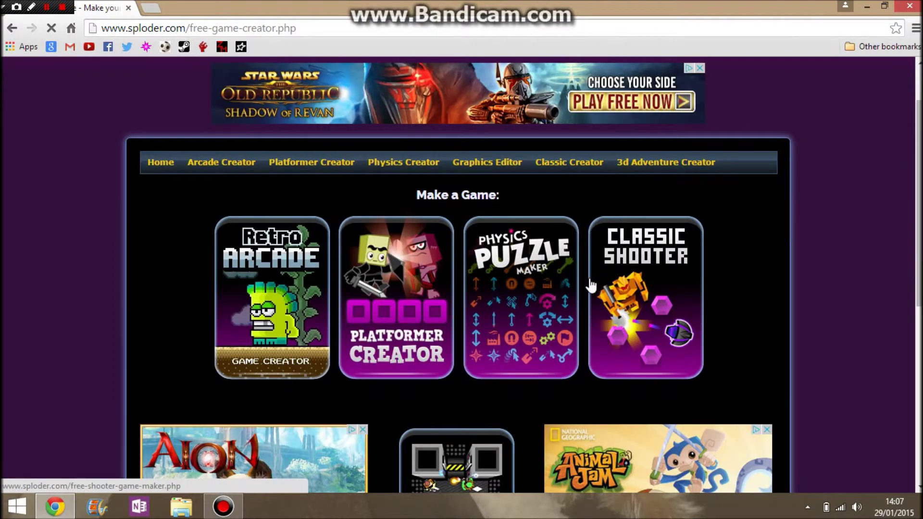
click(532, 290)
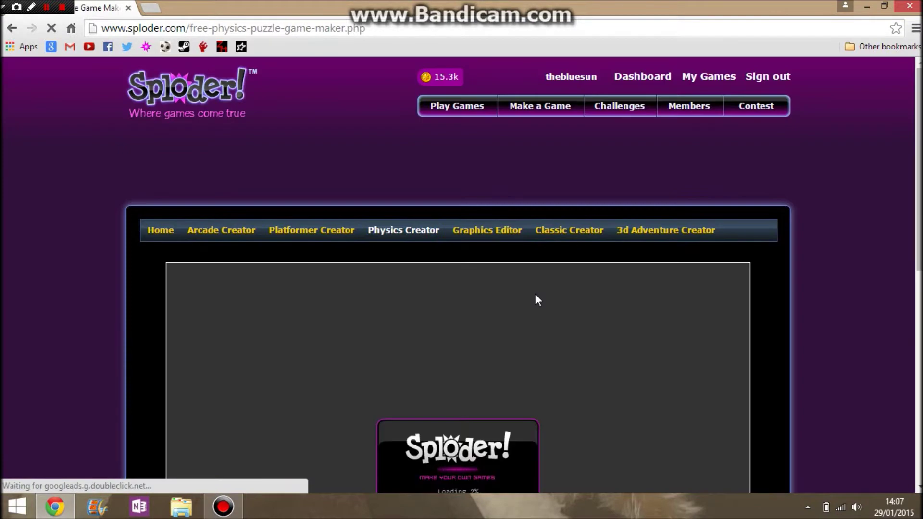
scroll(472, 265, down, 2)
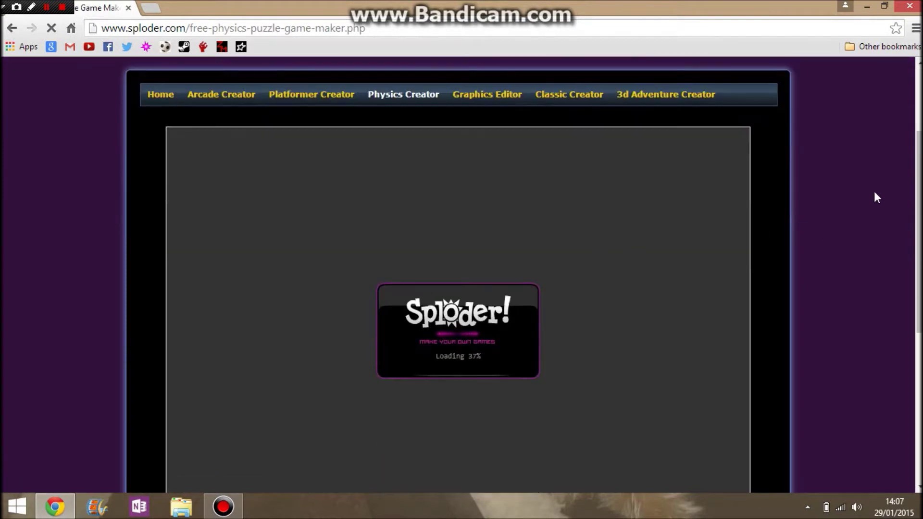
scroll(920, 216, down, 1)
drag(919, 216, 919, 220)
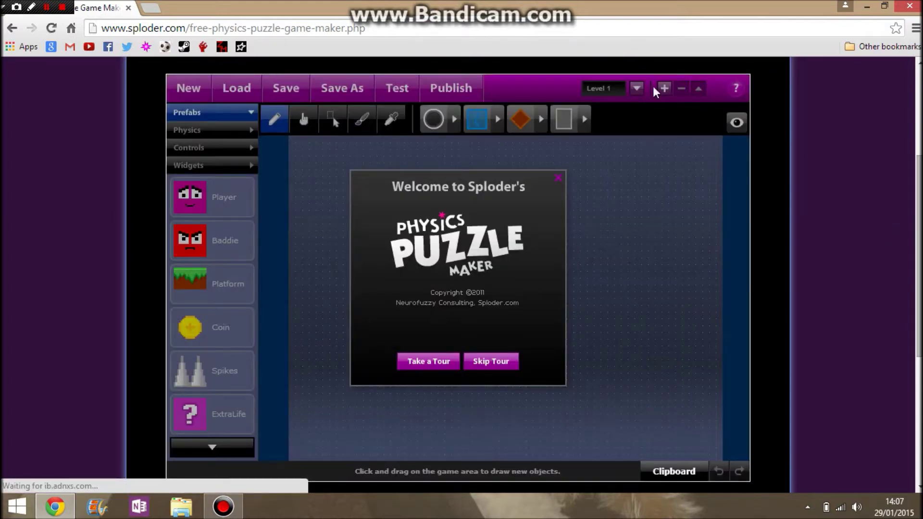
Close the Welcome dialog to skip the tour.
click(559, 179)
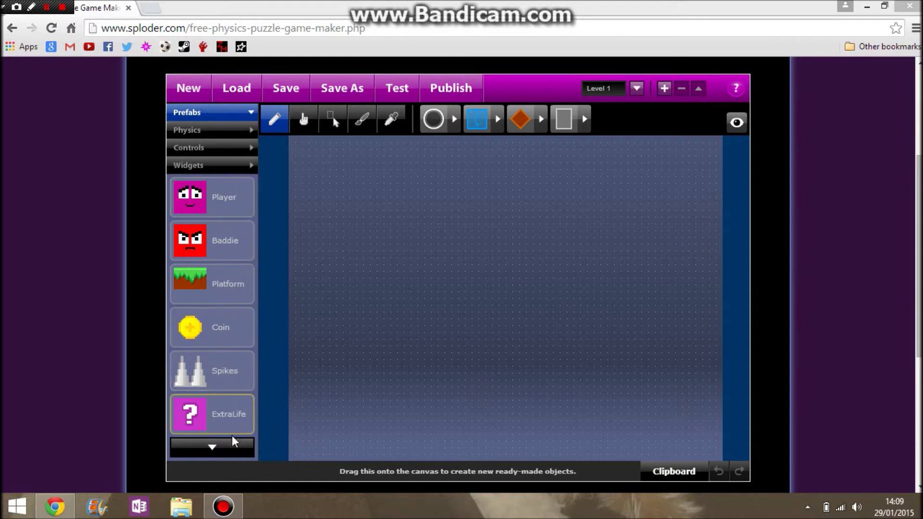
click(232, 451)
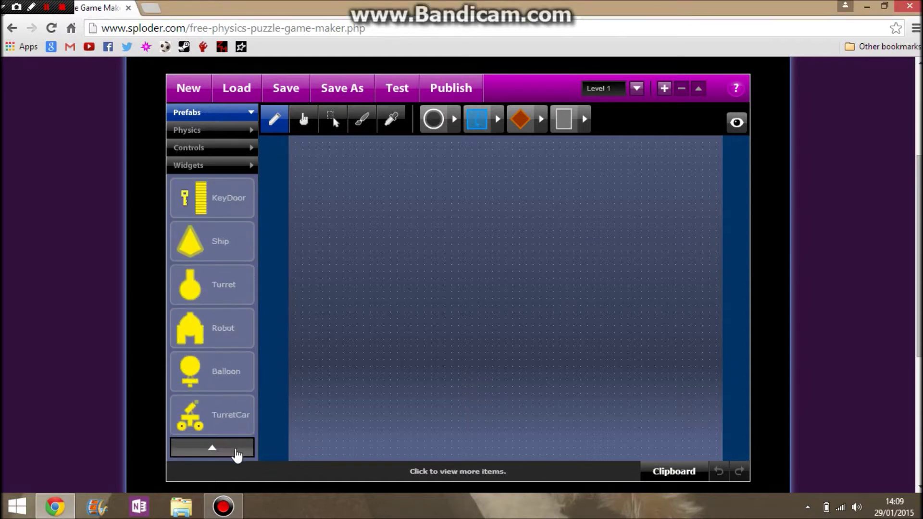
click(239, 452)
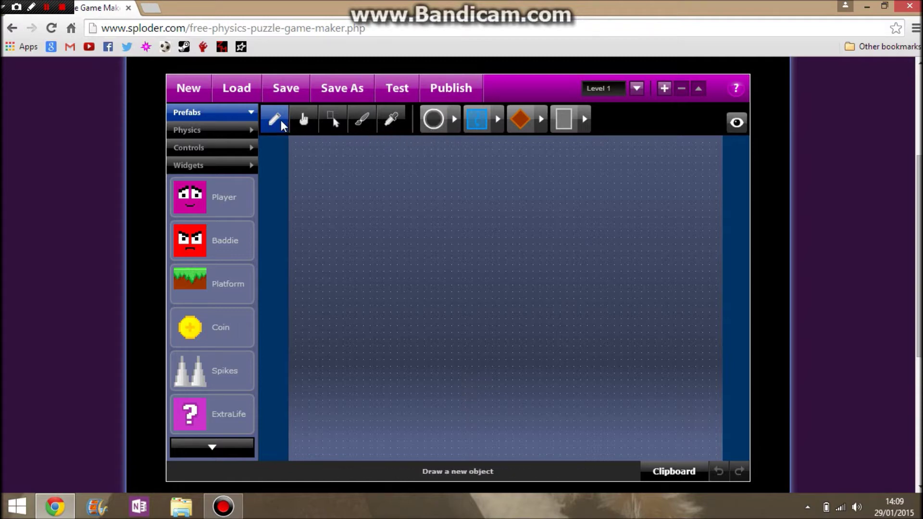
Draw two side-by-side circles and a square below the second circle.
drag(411, 230, 449, 285)
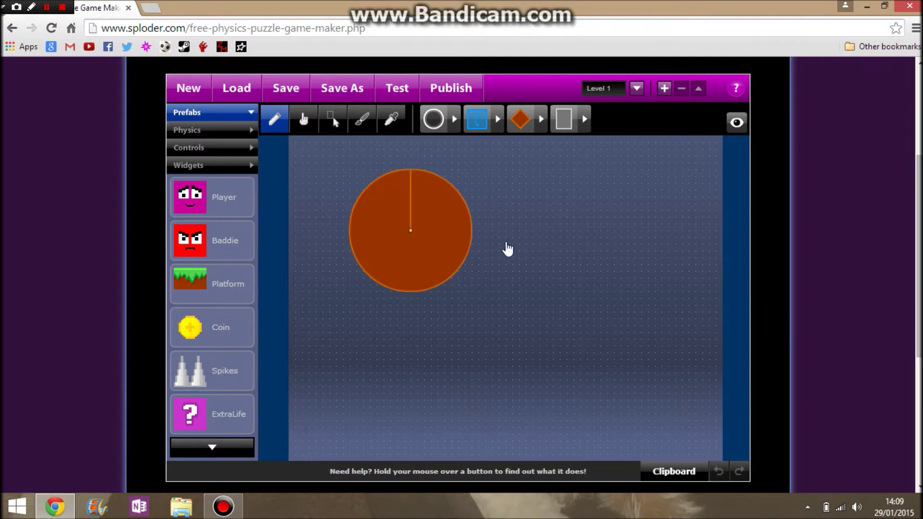
drag(512, 189, 553, 226)
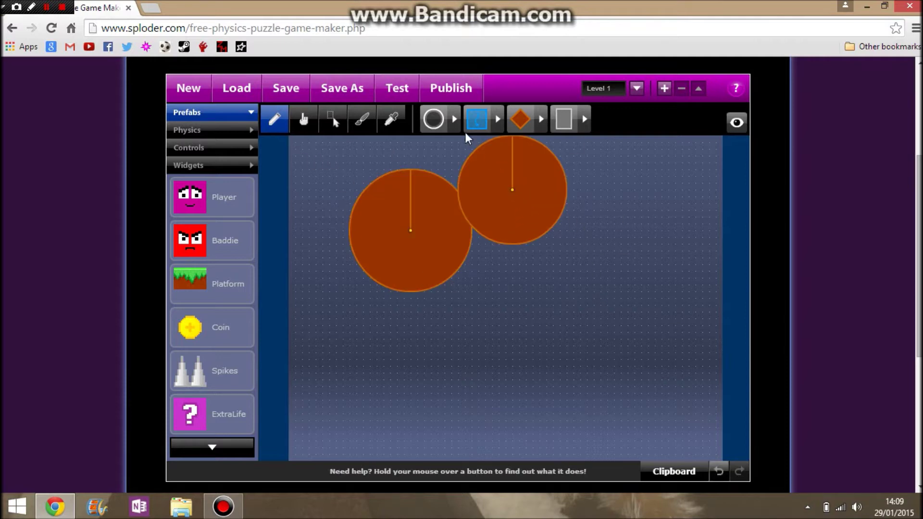
click(454, 120)
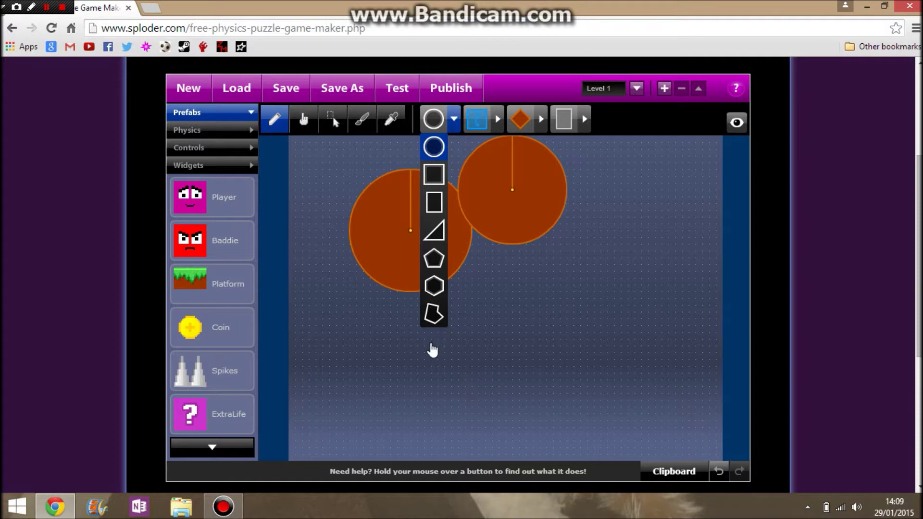
click(433, 174)
drag(492, 231, 485, 182)
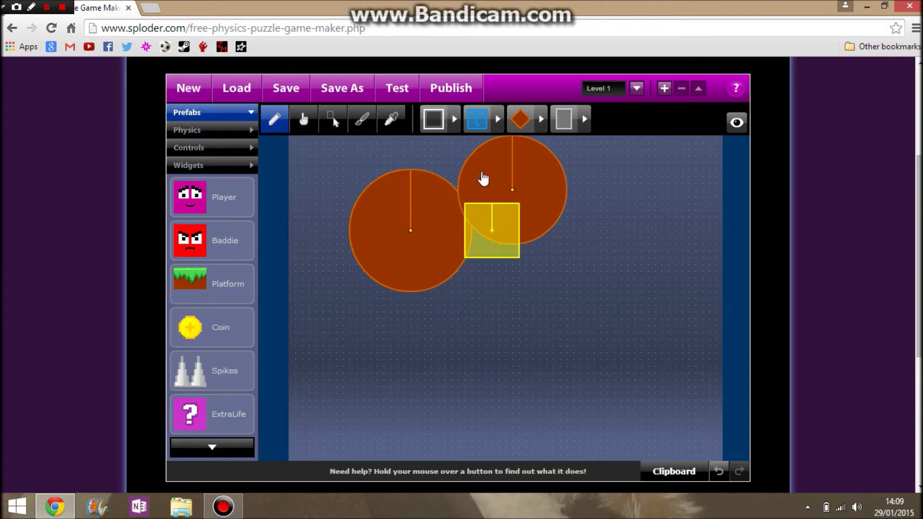
Add a pentagon over the first circle and a large freehand polygon below the square.
click(453, 121)
click(434, 259)
drag(424, 196, 449, 165)
click(454, 120)
click(434, 314)
mouse_move(504, 264)
mouse_down()
mouse_move(580, 352)
mouse_move(449, 344)
mouse_move(447, 249)
mouse_move(528, 273)
mouse_up()
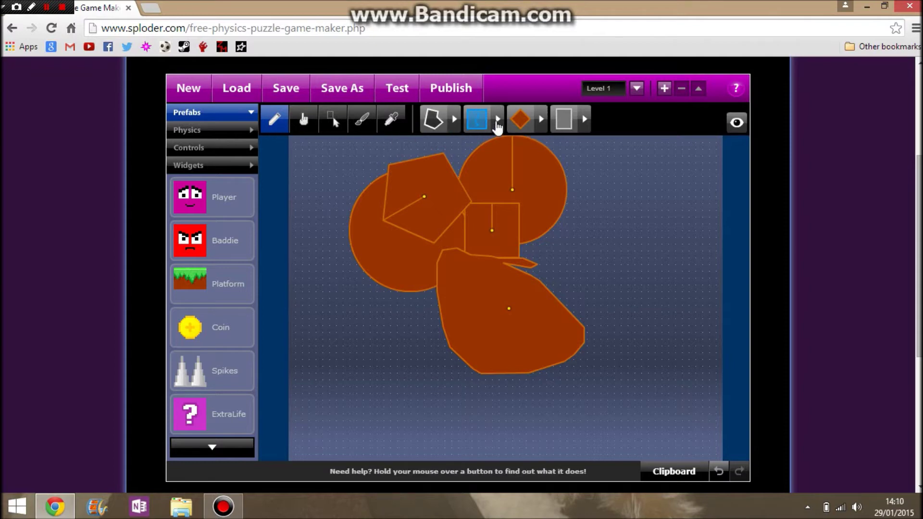
click(452, 122)
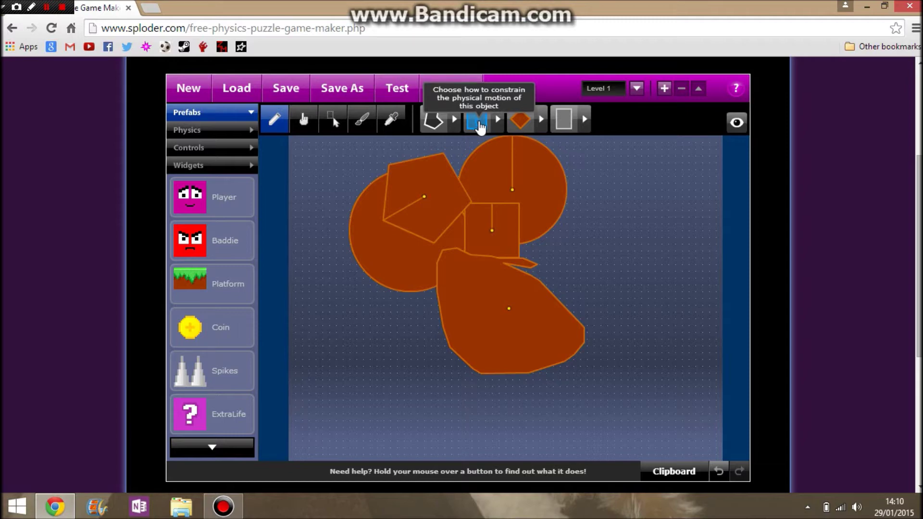
Set new shapes to static, never moving or rotating, and draw a freehand shape right of the pile.
click(483, 130)
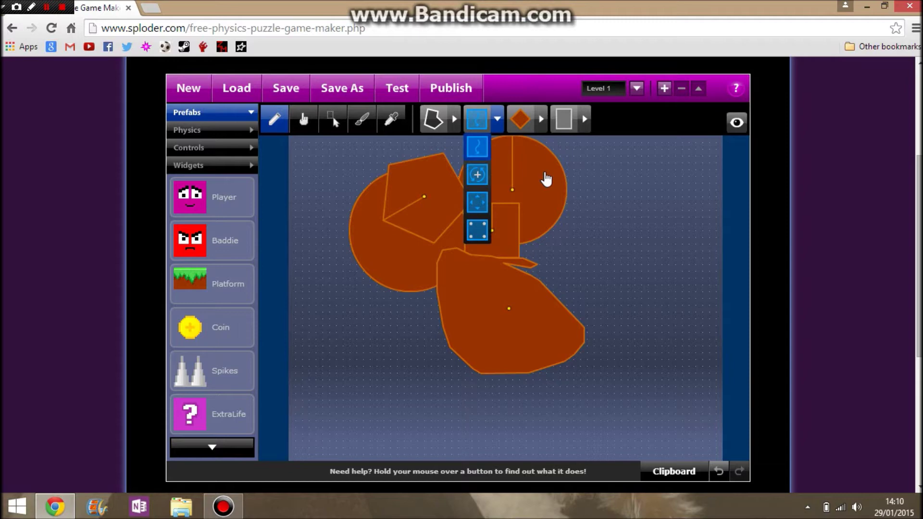
click(476, 234)
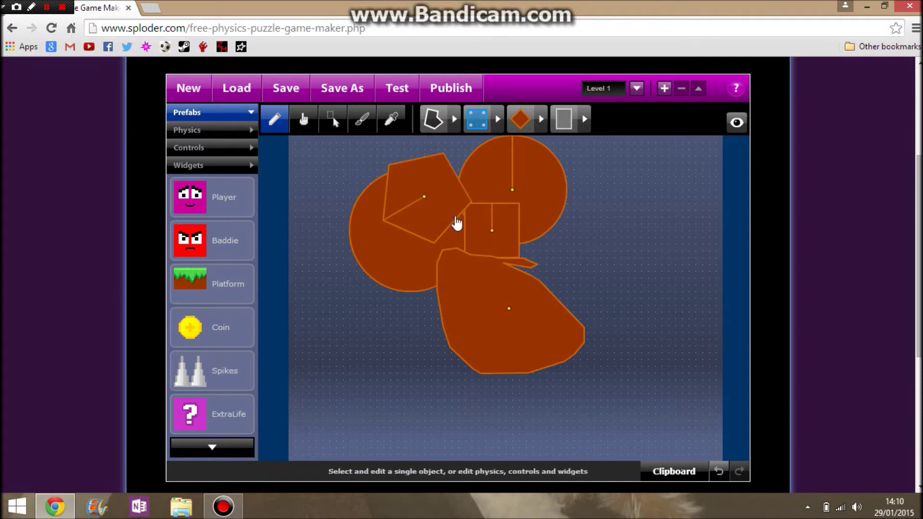
mouse_move(607, 237)
mouse_down()
mouse_move(653, 295)
mouse_move(627, 308)
mouse_move(582, 255)
mouse_move(605, 235)
mouse_up()
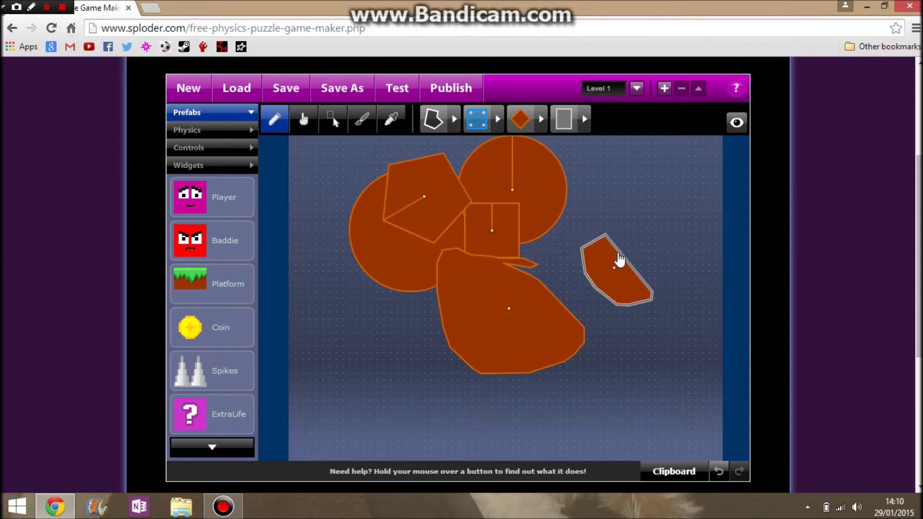
click(398, 90)
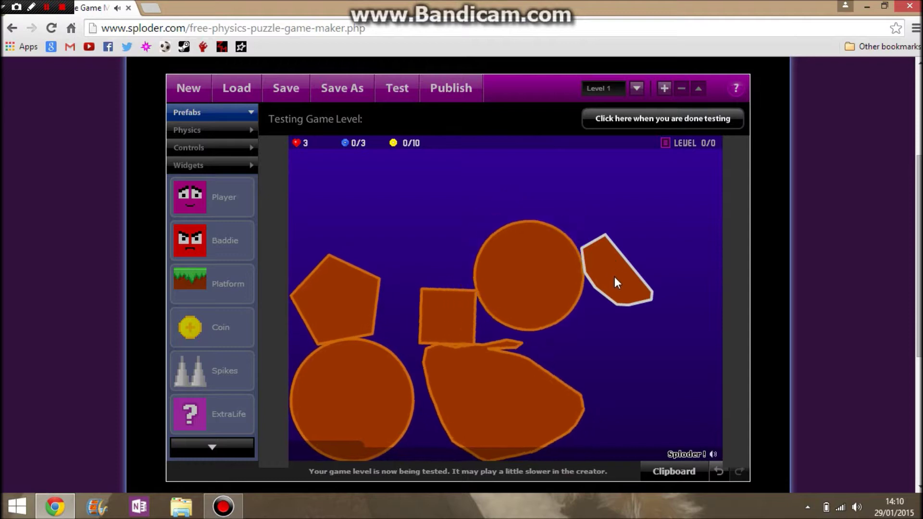
click(649, 125)
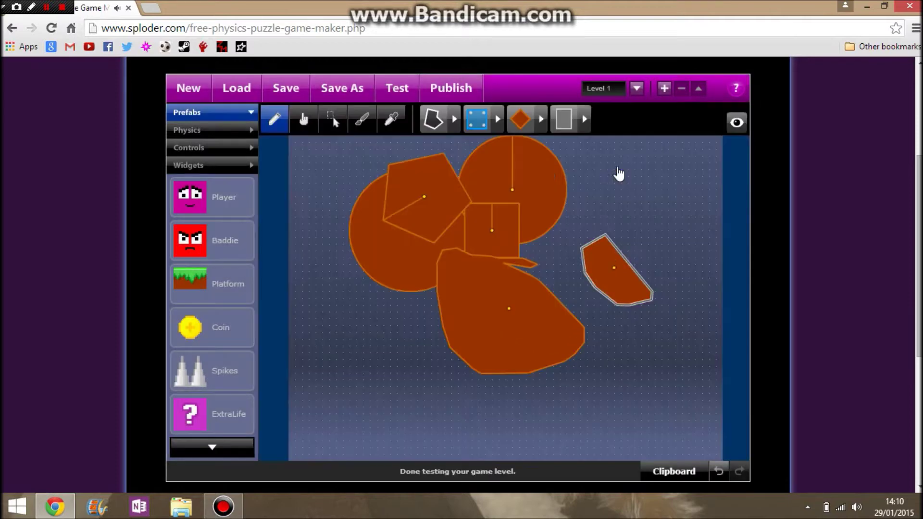
click(483, 129)
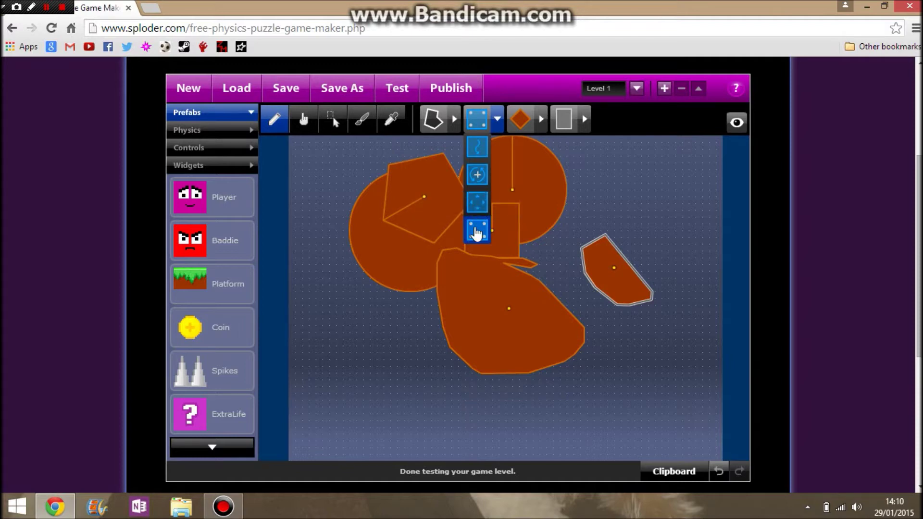
click(477, 204)
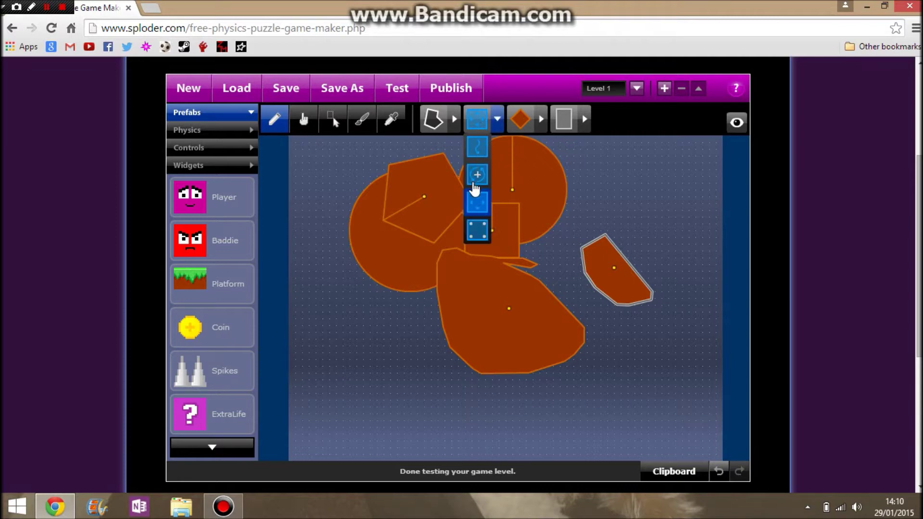
click(478, 175)
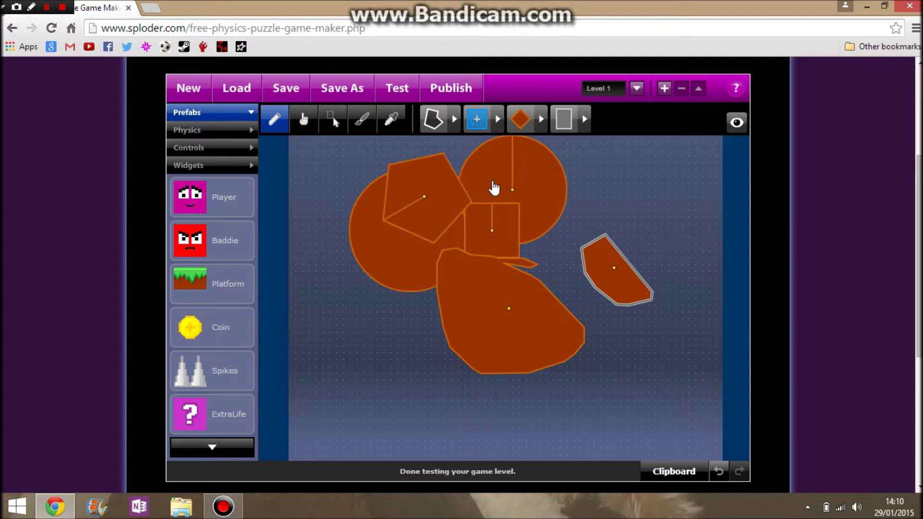
click(478, 126)
click(482, 152)
click(395, 91)
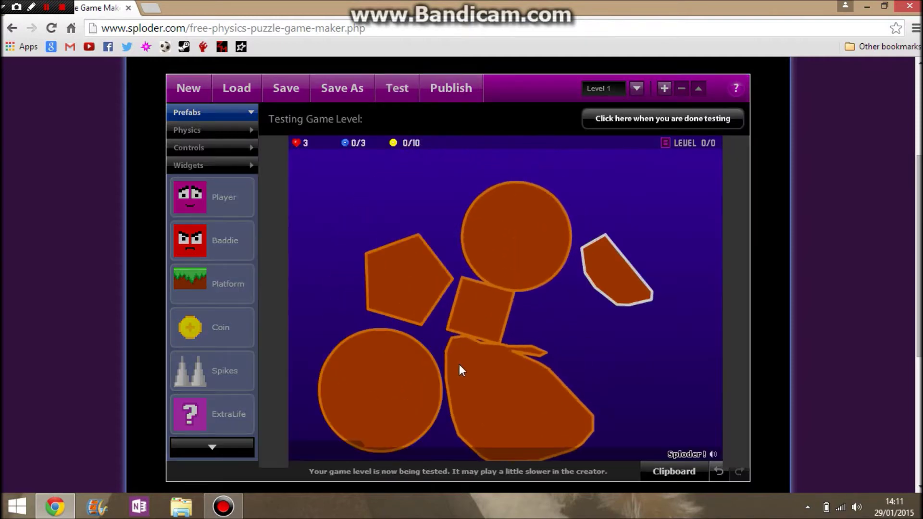
click(629, 122)
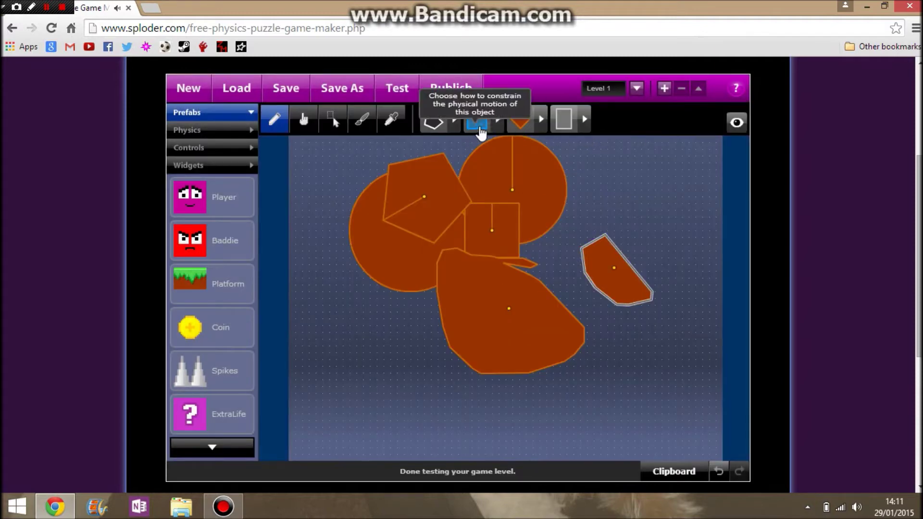
Review the material, texture and motion constraint options, leaving them all unchanged.
click(521, 126)
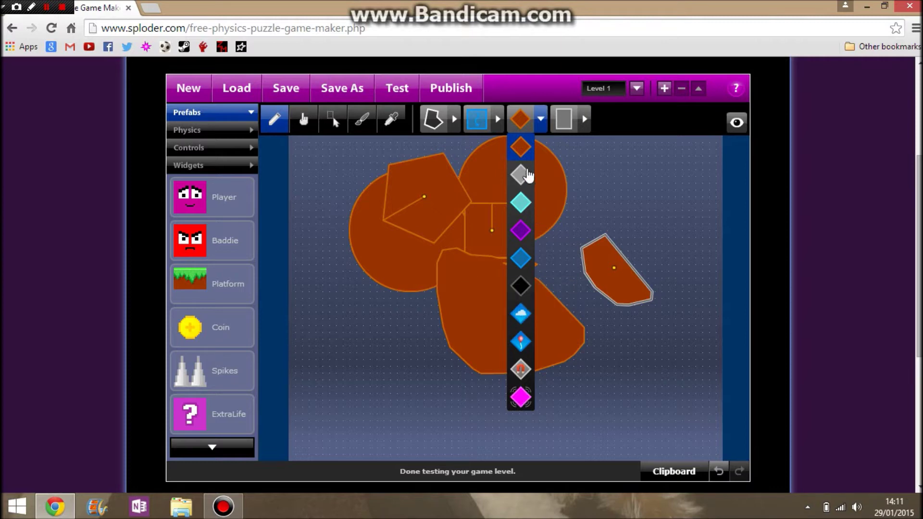
click(541, 121)
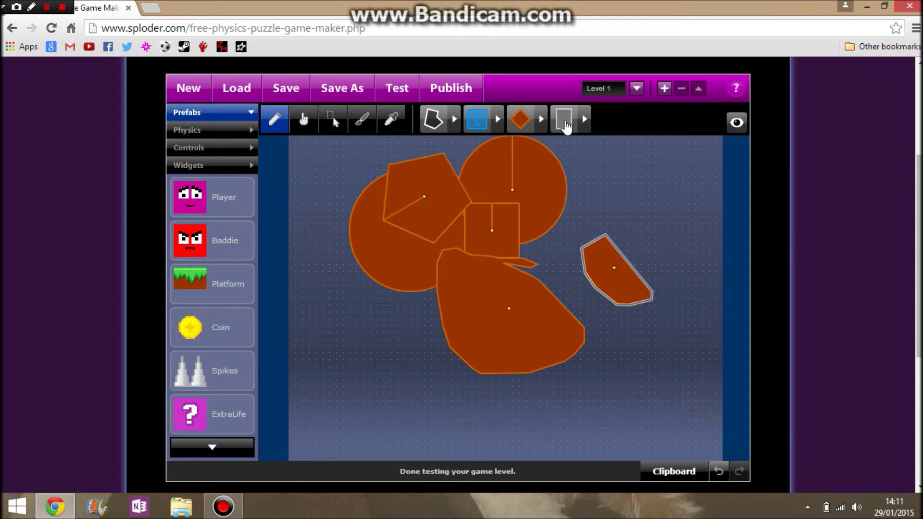
click(566, 124)
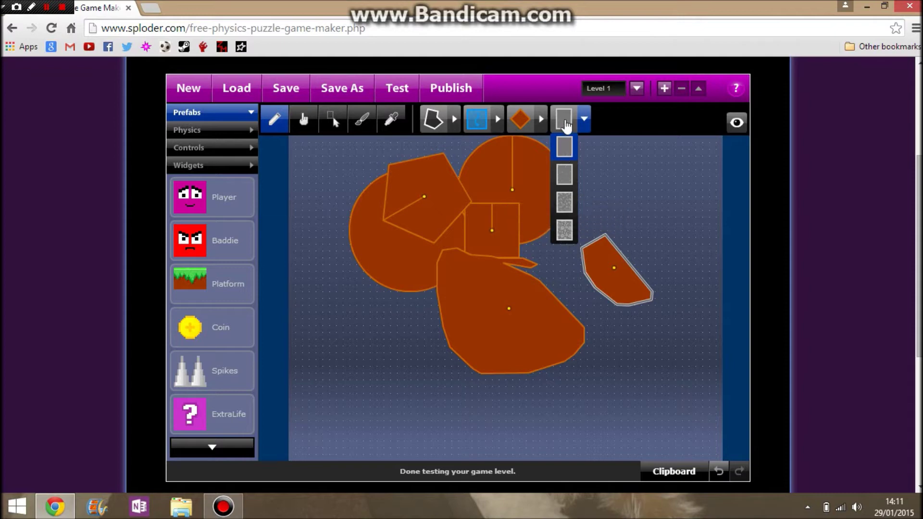
click(564, 119)
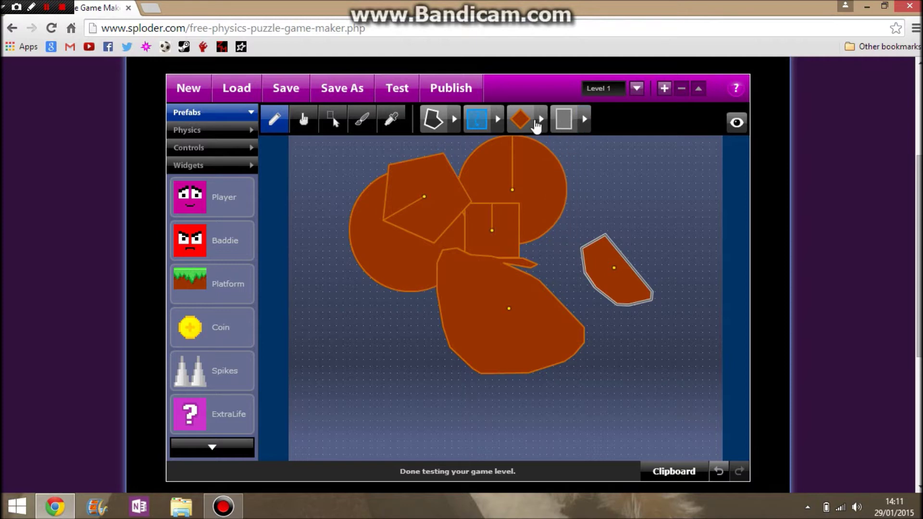
click(477, 129)
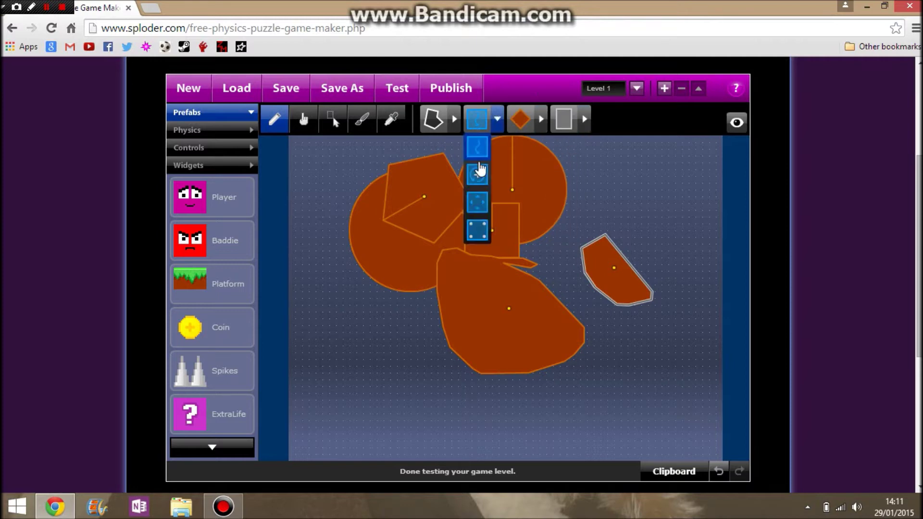
click(478, 129)
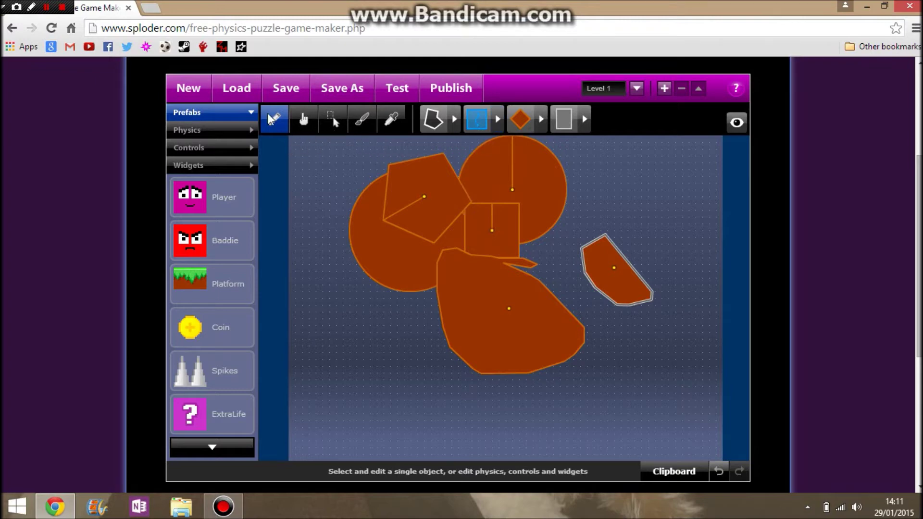
Start a new empty game and draw a square block on the level.
click(194, 91)
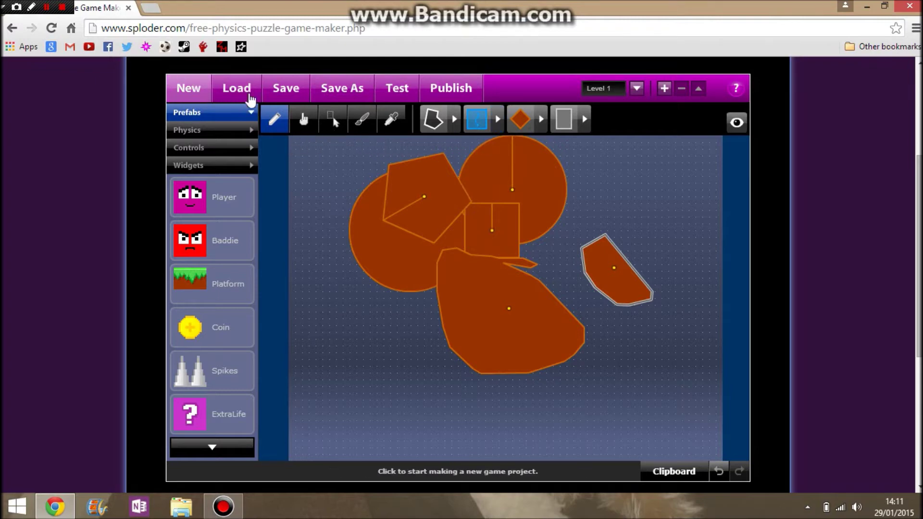
click(480, 307)
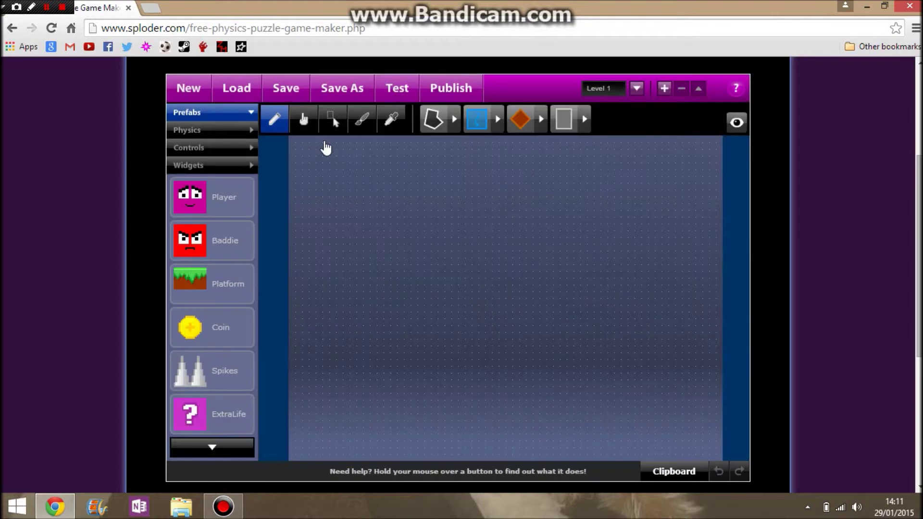
click(304, 125)
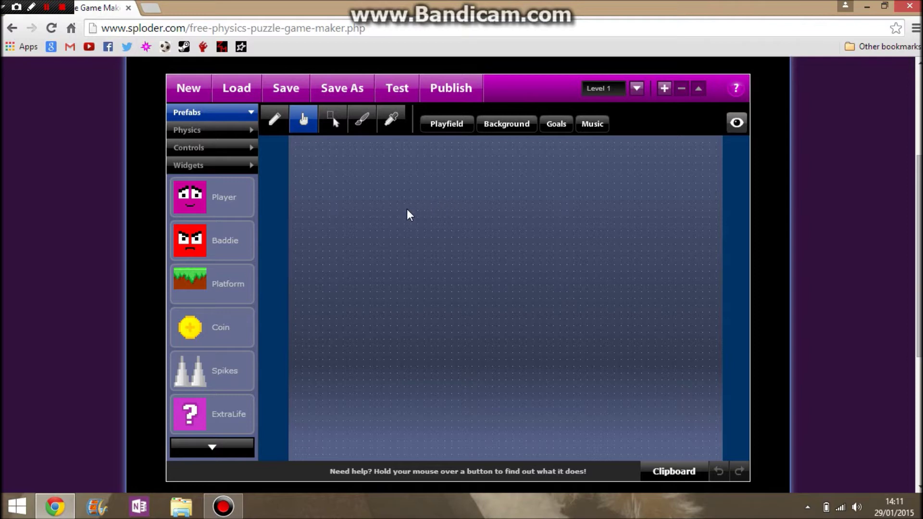
click(274, 119)
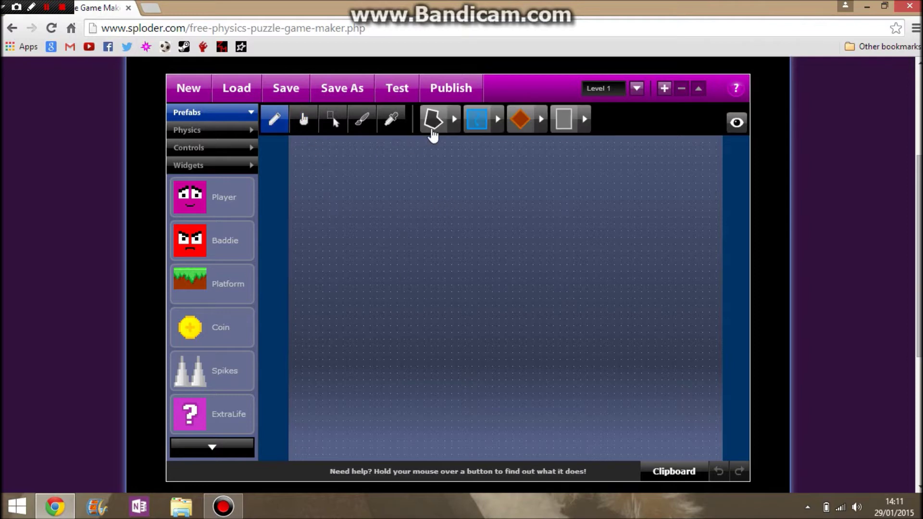
click(454, 120)
click(436, 181)
drag(403, 218, 437, 255)
Move the square right, rotate it upright, shrink it, and lock its movement.
click(304, 118)
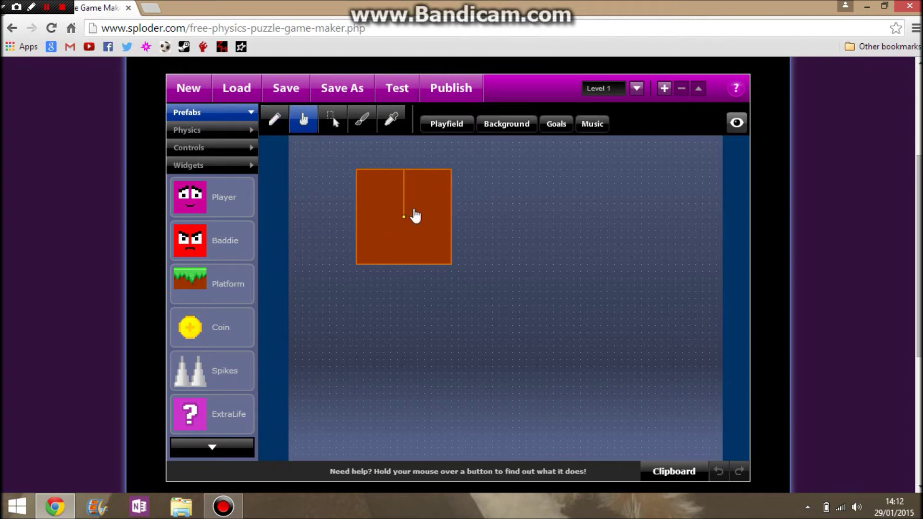
mouse_move(411, 214)
mouse_down()
mouse_move(394, 259)
mouse_move(416, 249)
mouse_move(403, 202)
mouse_up()
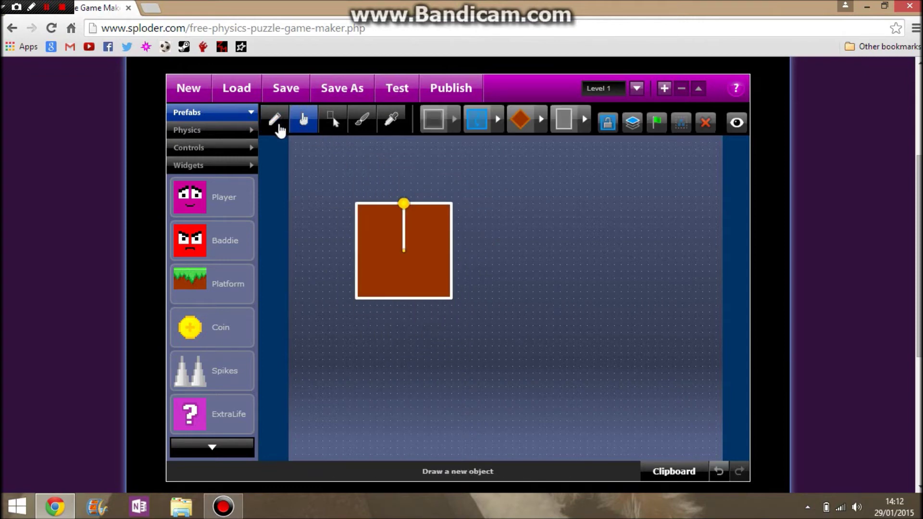
click(276, 126)
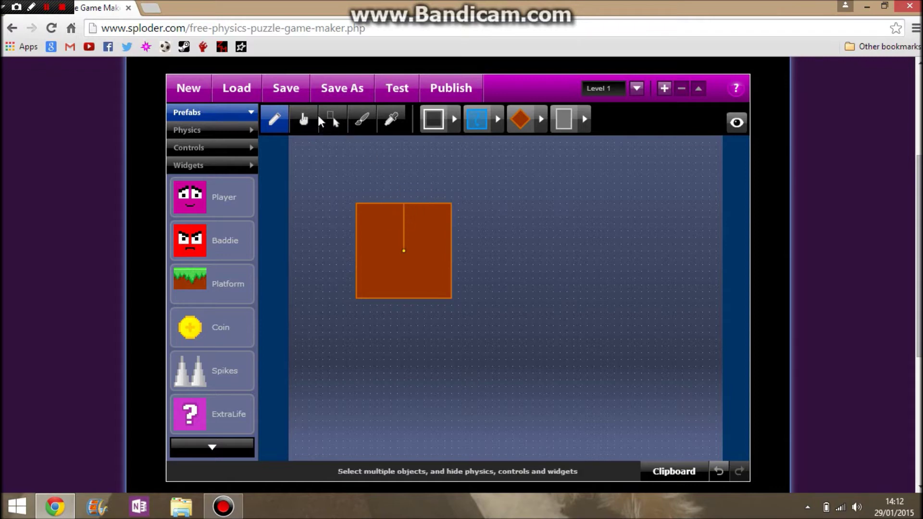
click(303, 119)
drag(436, 240, 520, 264)
drag(524, 330, 428, 248)
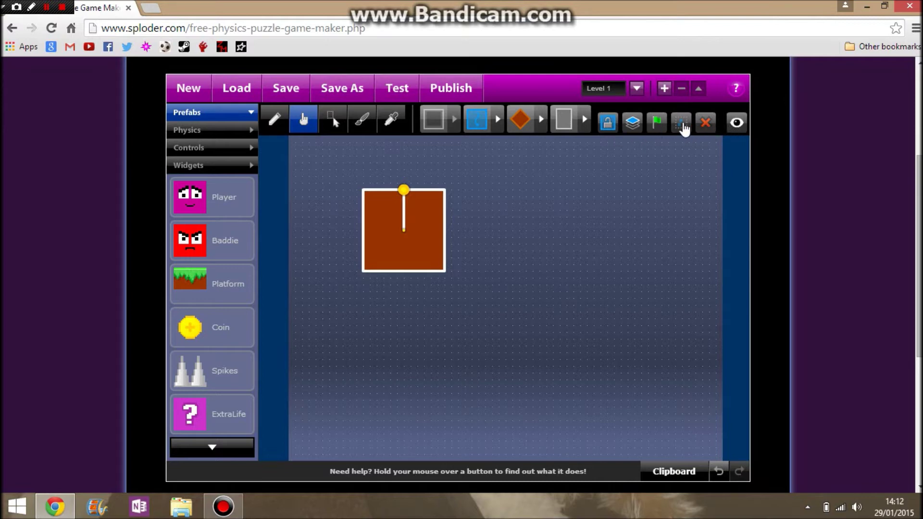
click(608, 126)
Raise the square slightly, unlock it, check layers and object actions unchanged, and copy it.
drag(422, 248, 411, 206)
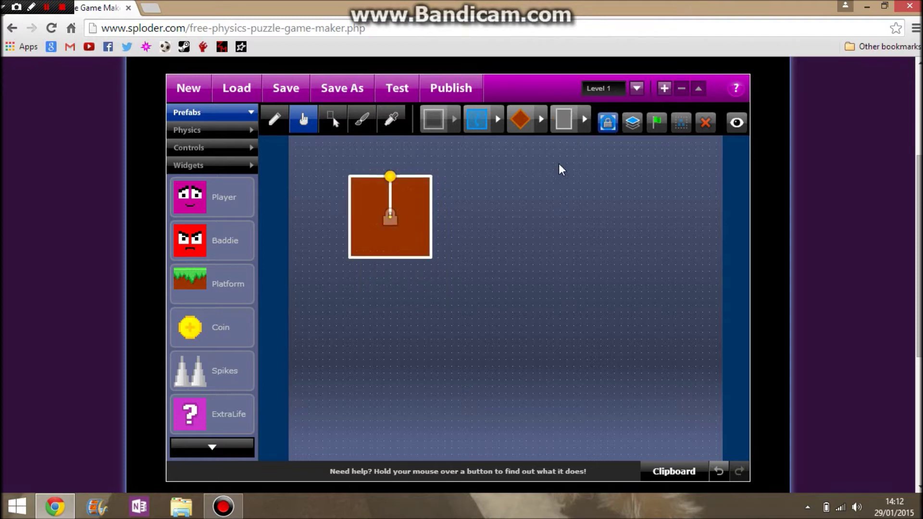
click(608, 126)
click(633, 124)
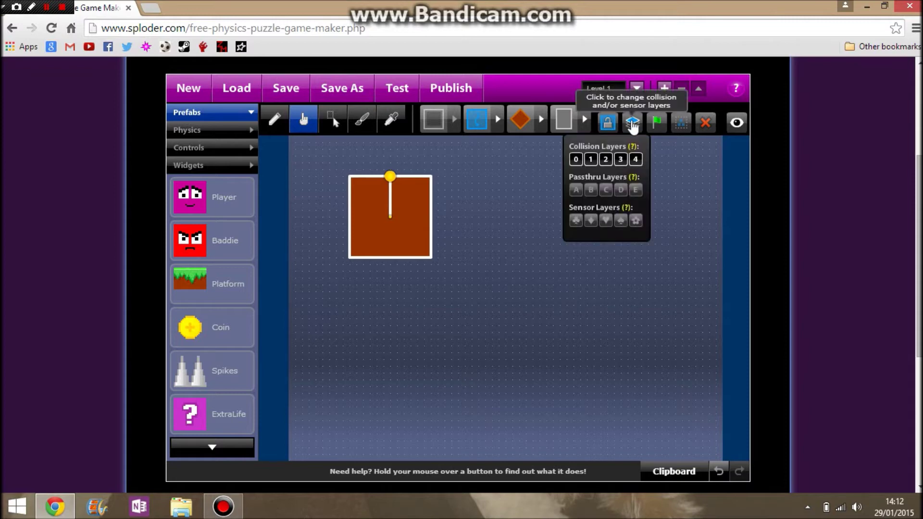
click(662, 121)
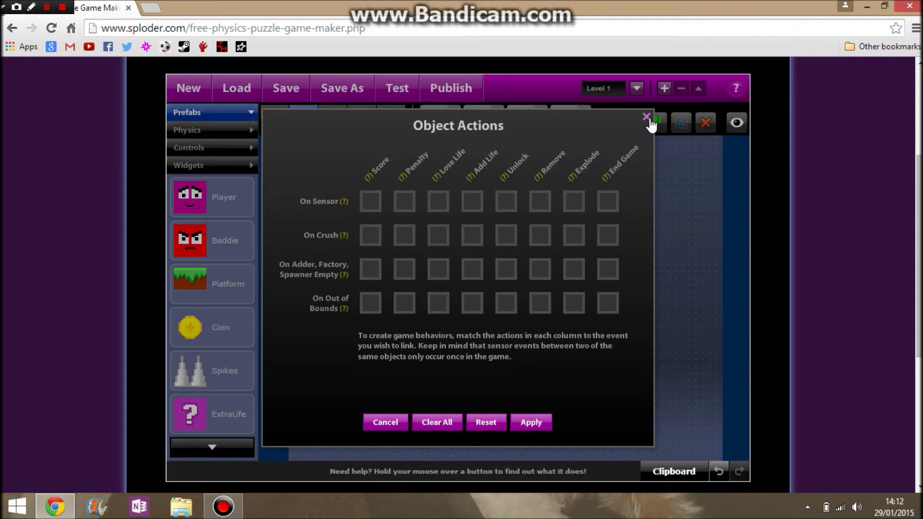
click(650, 121)
click(635, 126)
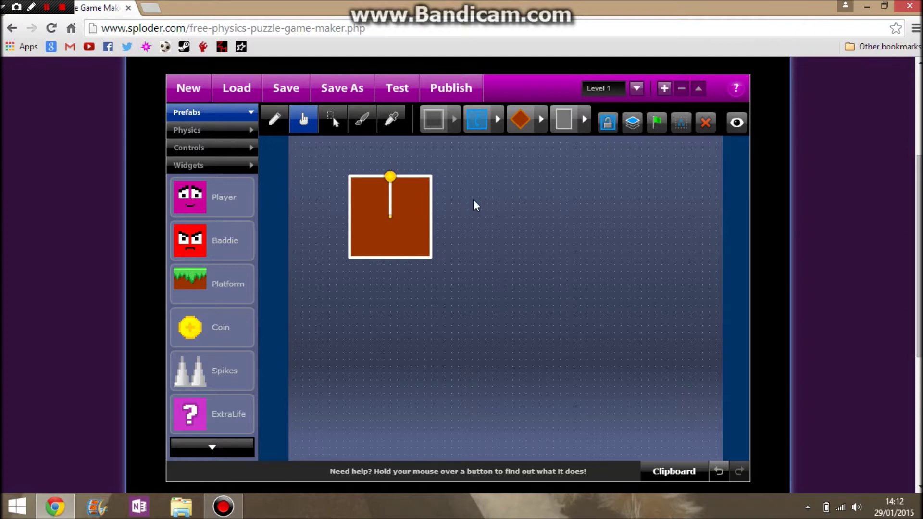
key(ctrl+c)
Paste two square copies, align all three in a row, group them and shift the group down.
key(ctrl+v)
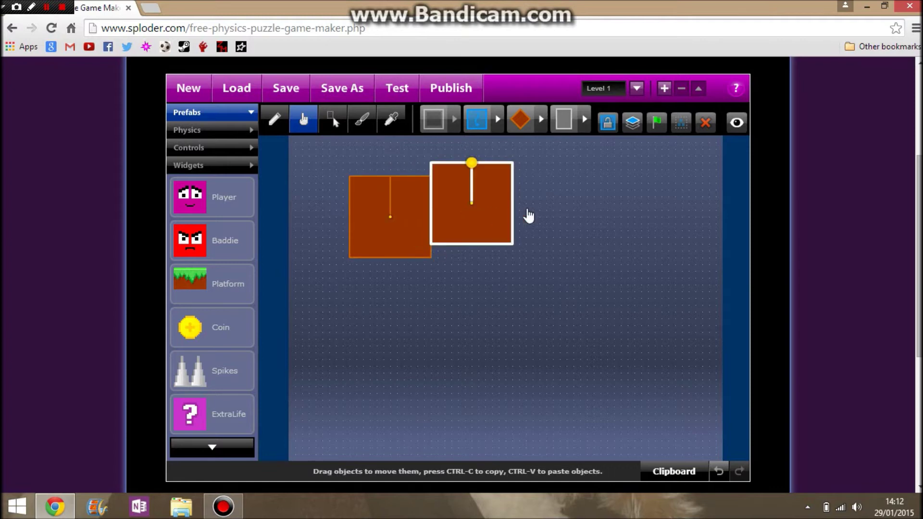
key(ctrl+v)
click(472, 227)
drag(472, 227, 472, 239)
drag(569, 212, 550, 223)
shift+click(406, 214)
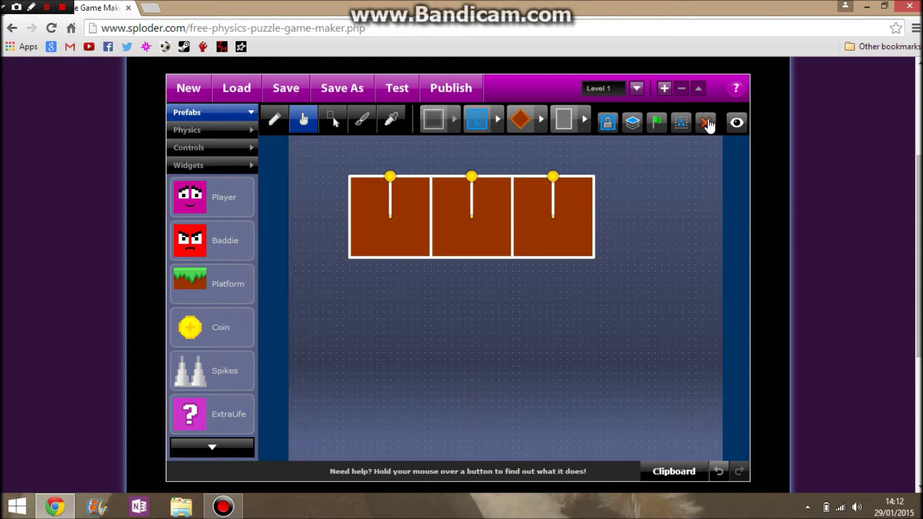
click(680, 124)
click(555, 263)
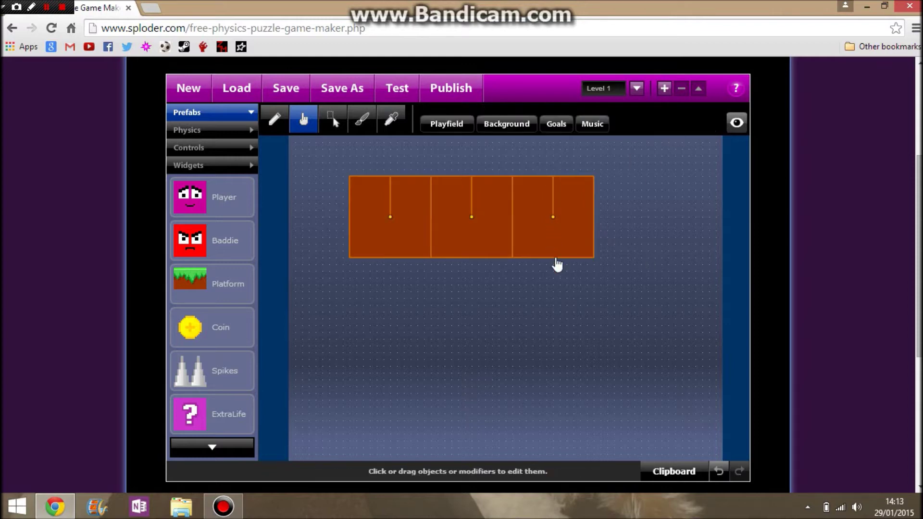
click(559, 230)
mouse_move(558, 231)
mouse_down()
mouse_move(595, 243)
mouse_move(555, 247)
mouse_up()
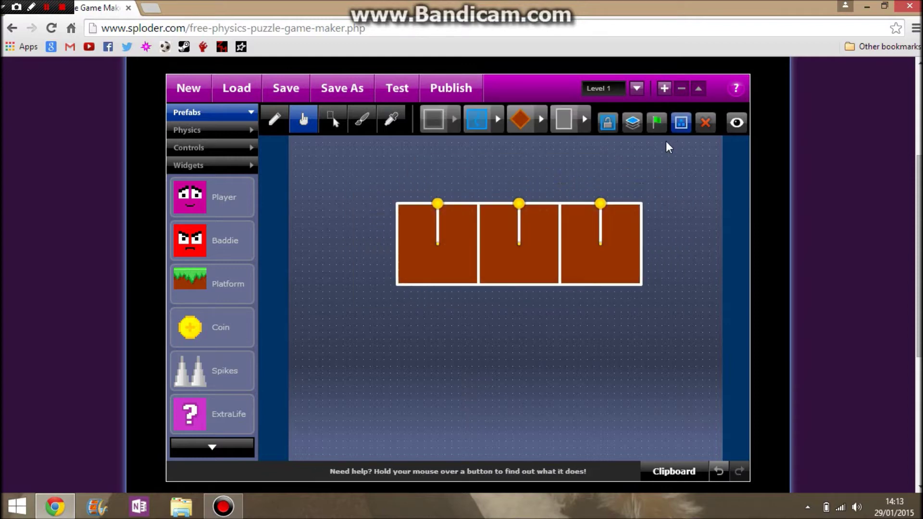
Delete the three squares, then undo to restore the blocks.
click(706, 124)
click(497, 305)
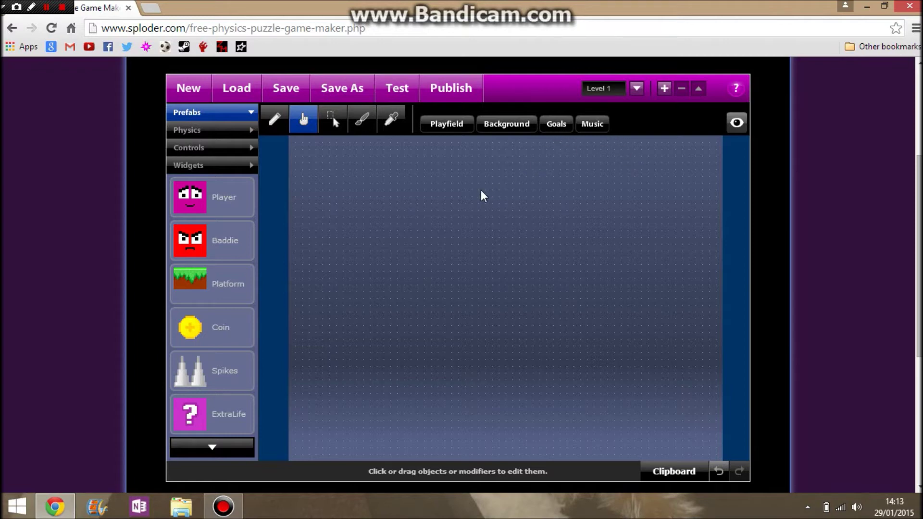
click(275, 119)
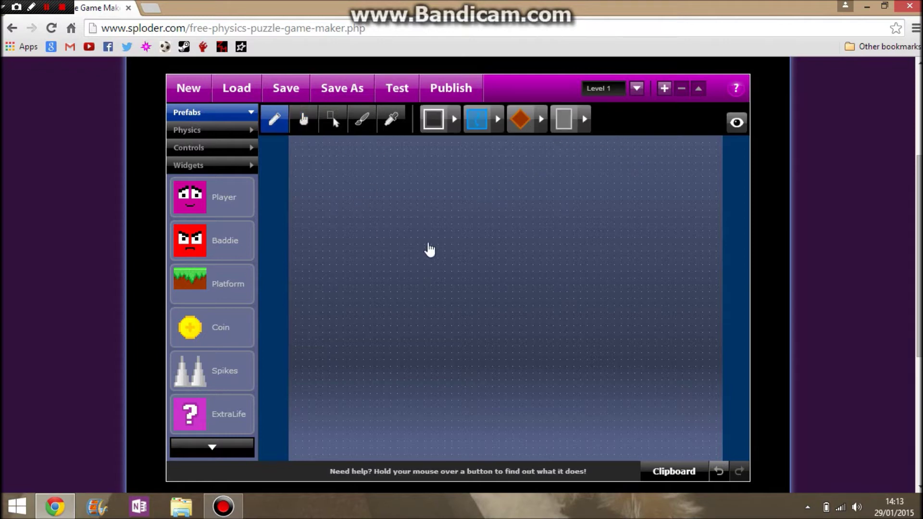
key(ctrl+z)
Move the larger orange block down and right, then bring up Playfield Settings.
click(303, 119)
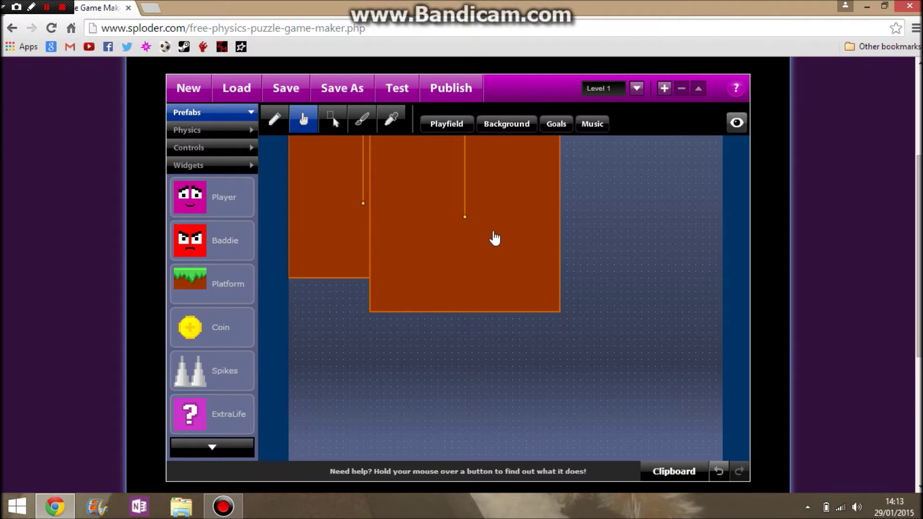
click(494, 213)
drag(495, 212, 515, 260)
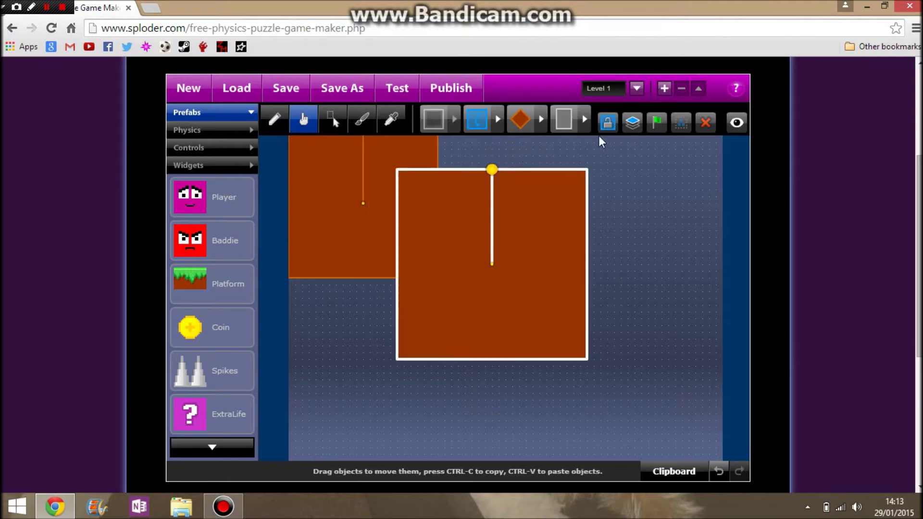
click(631, 230)
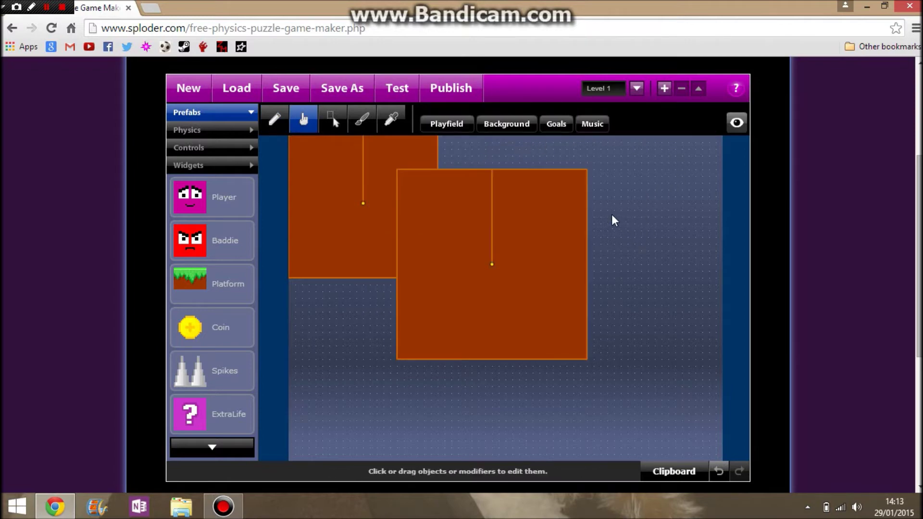
click(452, 125)
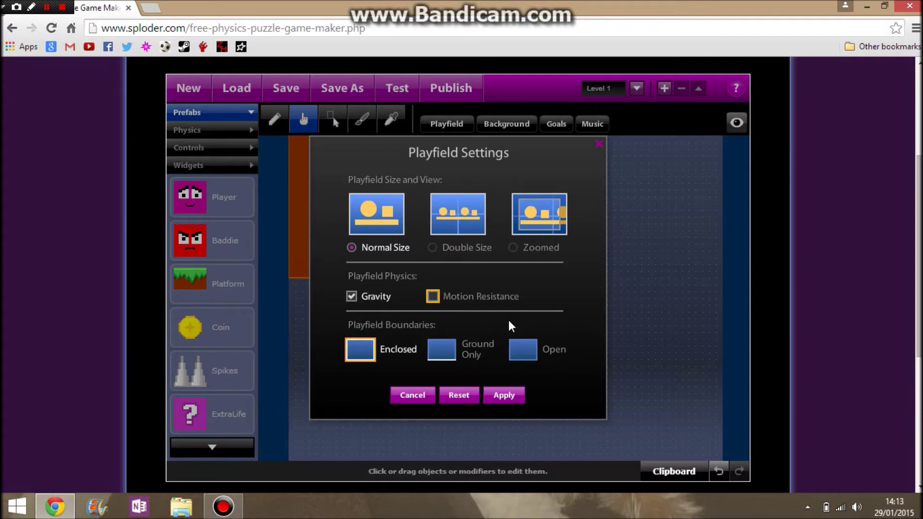
click(532, 357)
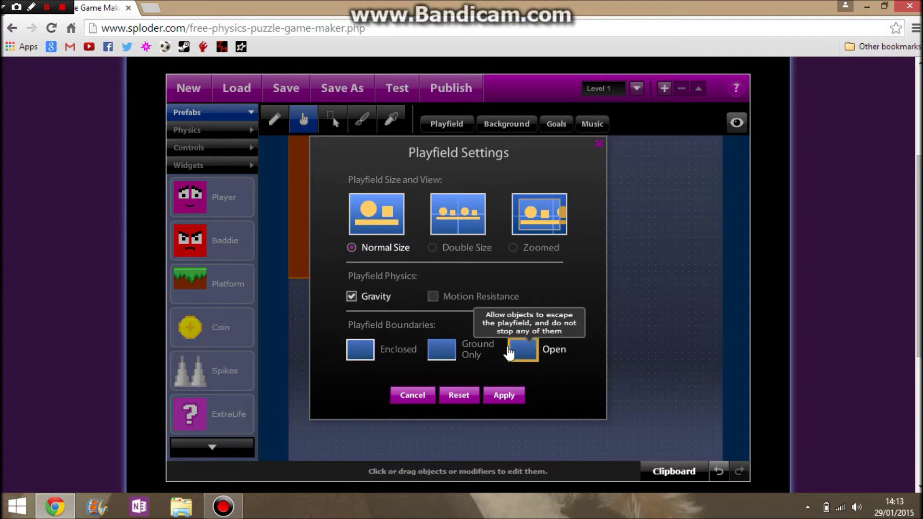
click(440, 350)
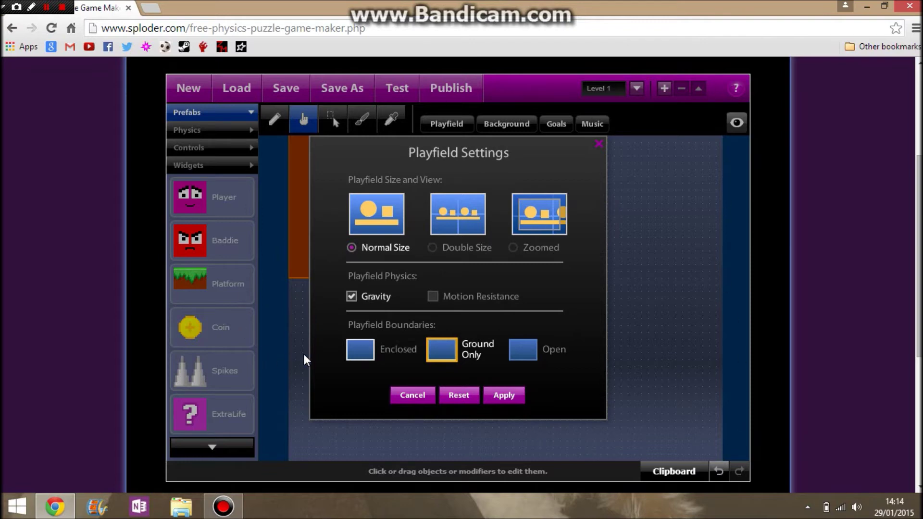
click(357, 349)
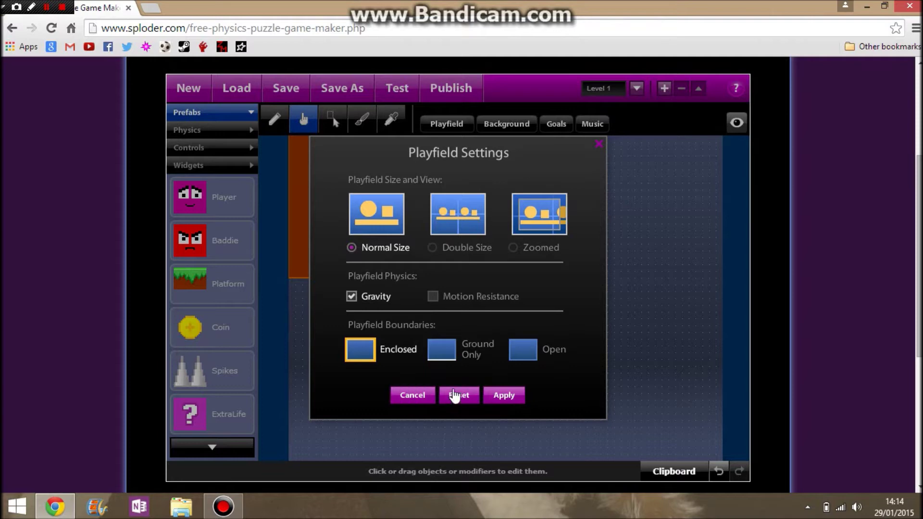
click(598, 144)
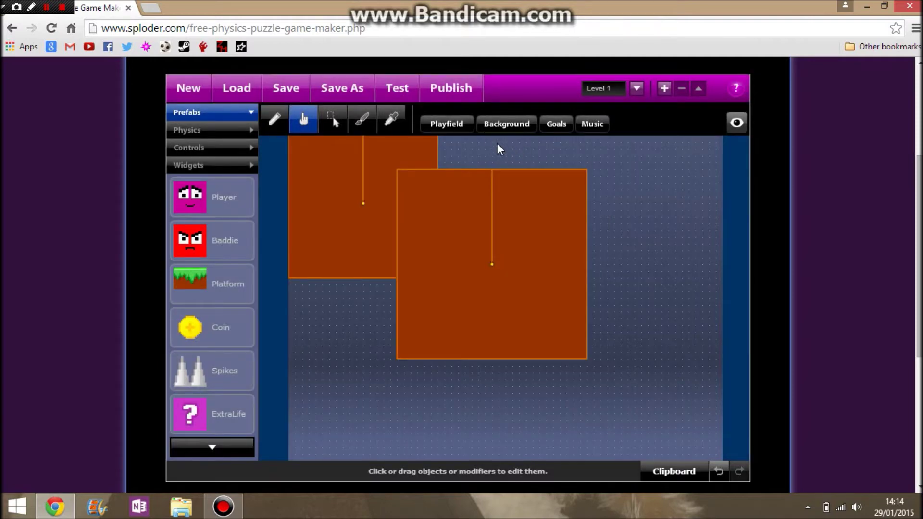
Reposition the large block, then run a quick test play and return to editing.
drag(443, 258, 438, 316)
click(351, 306)
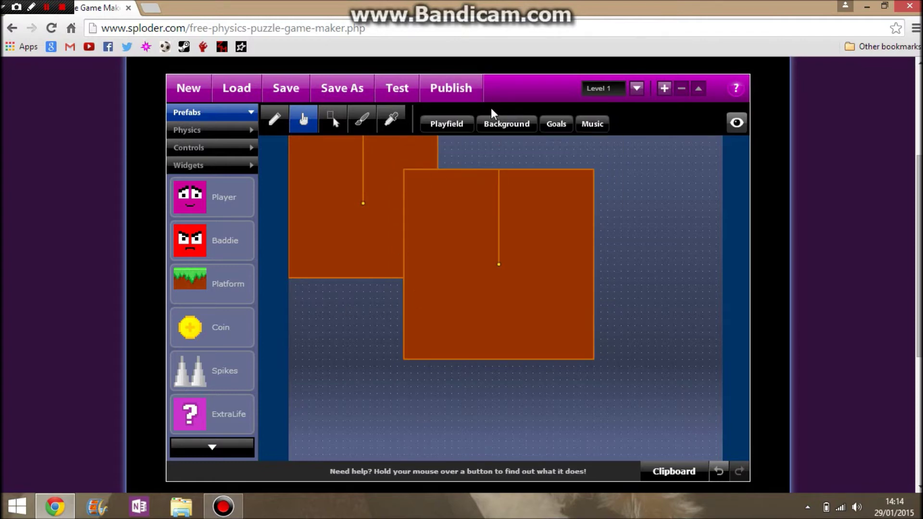
click(489, 126)
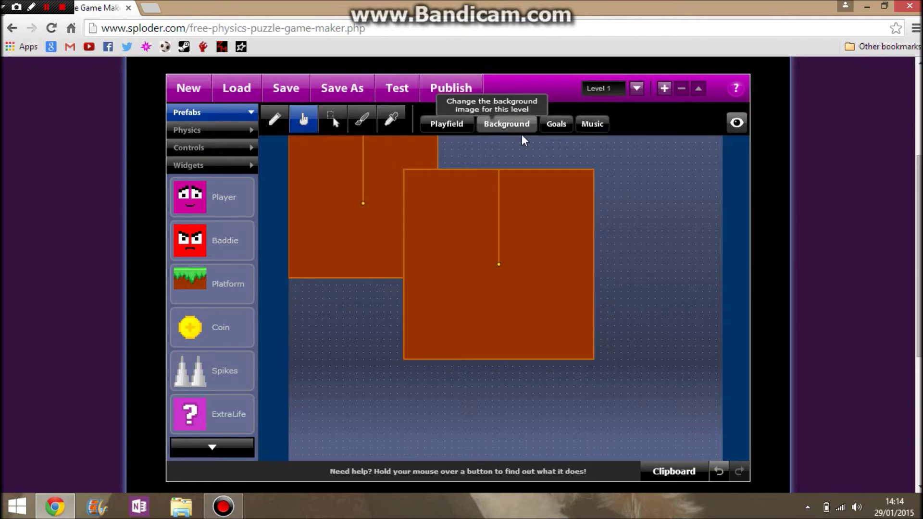
click(647, 144)
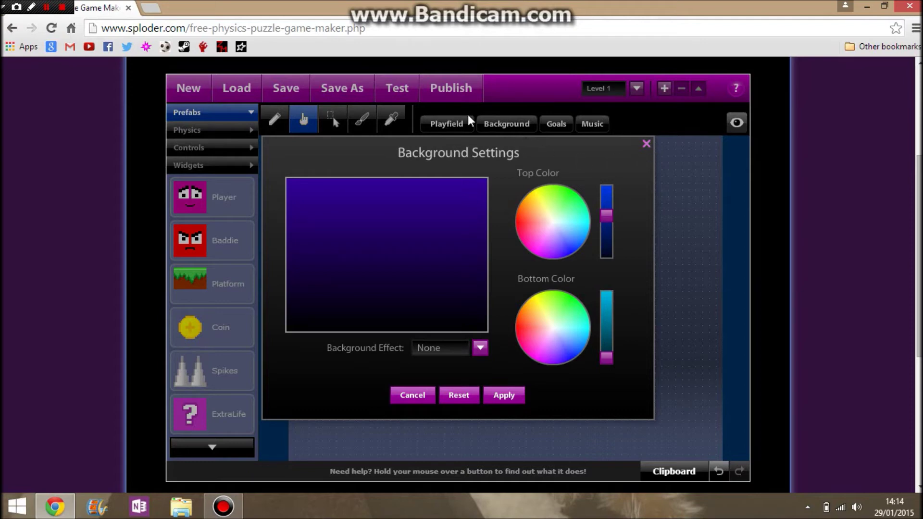
click(395, 87)
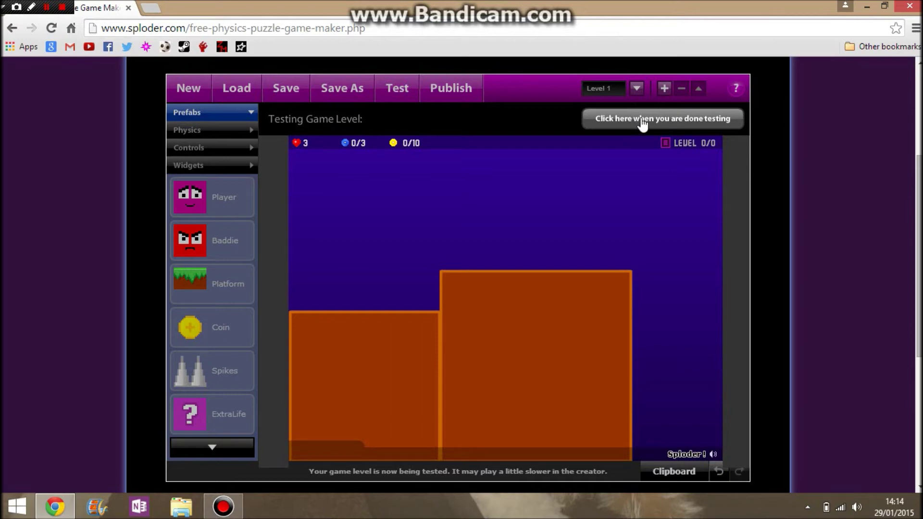
click(643, 124)
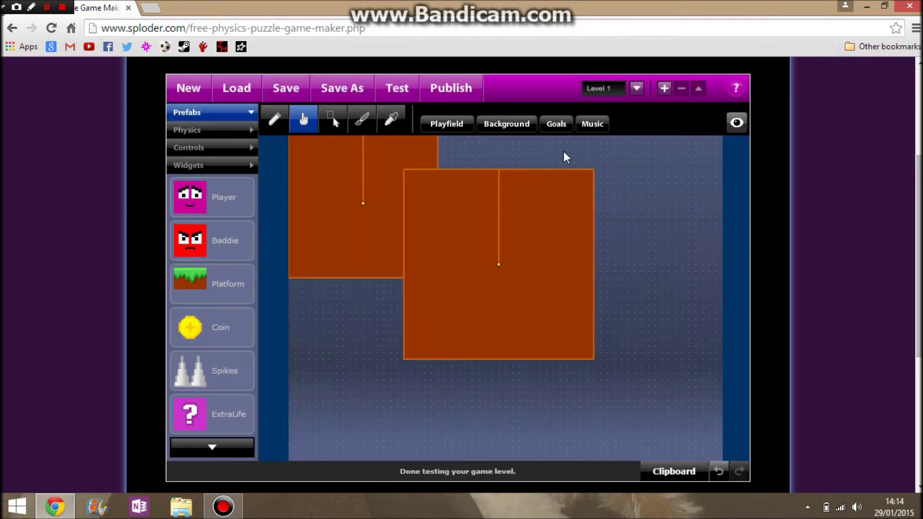
Apply a pink top, bright magenta bottom background with Smoke effect, then test-play again.
click(507, 130)
drag(607, 212, 609, 192)
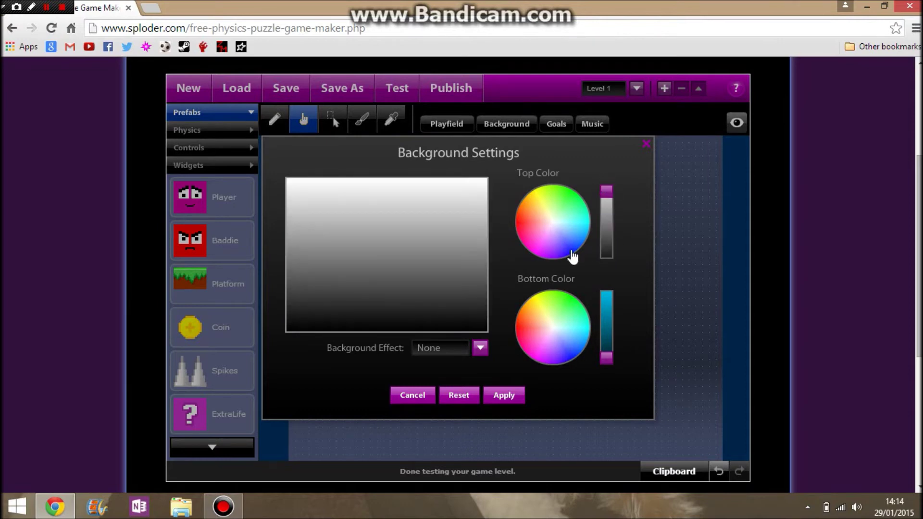
drag(572, 257, 553, 237)
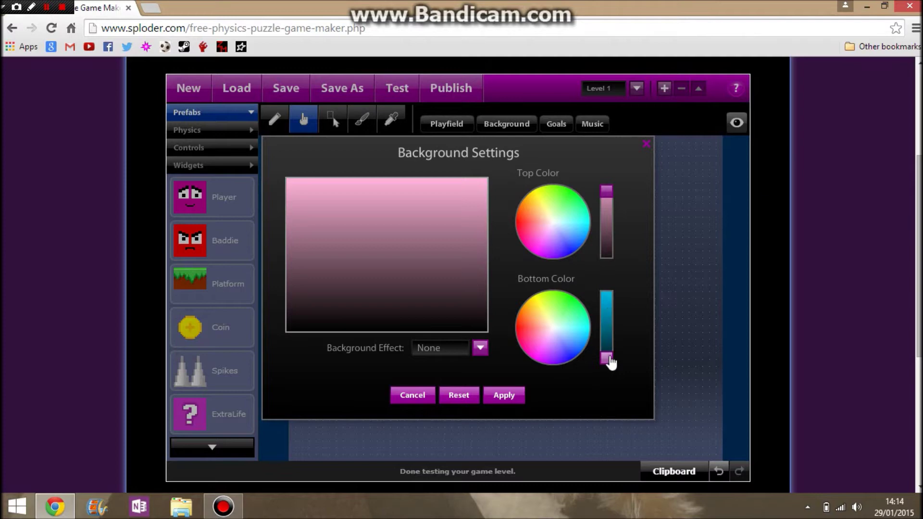
drag(607, 358, 541, 358)
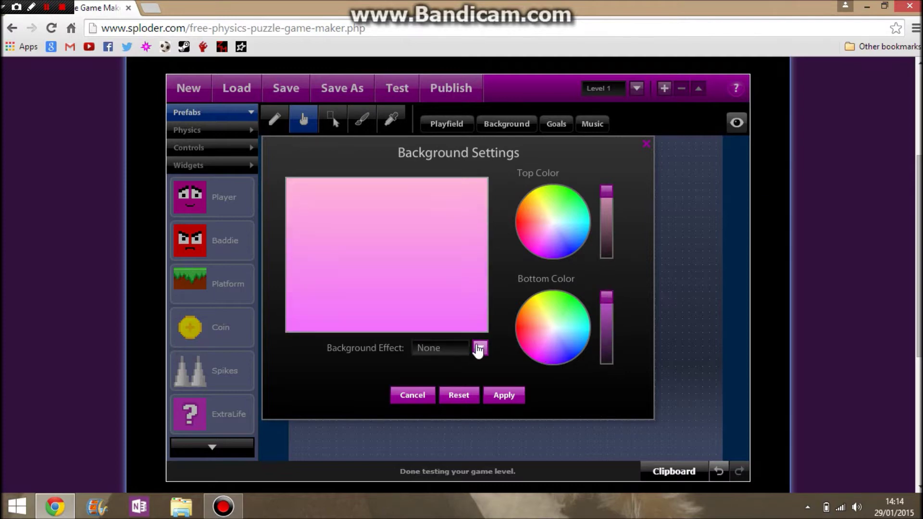
click(479, 348)
click(446, 319)
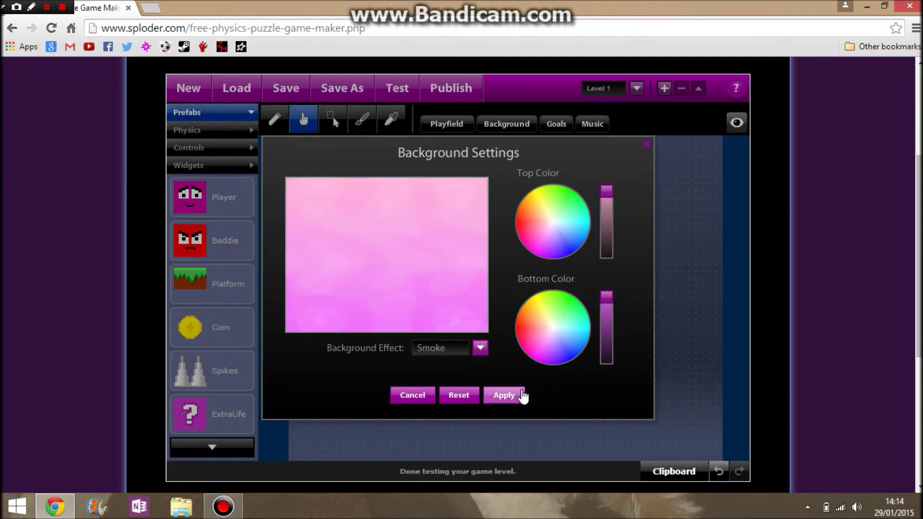
click(523, 396)
click(393, 88)
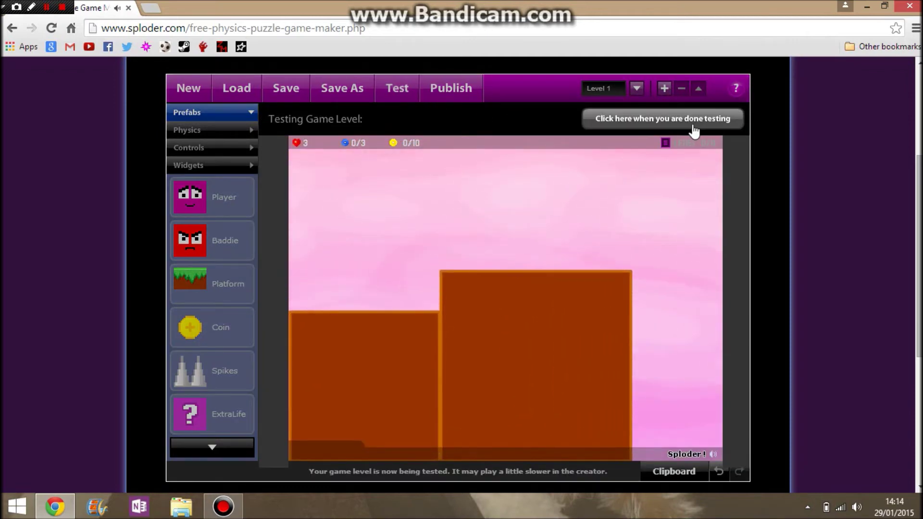
click(647, 121)
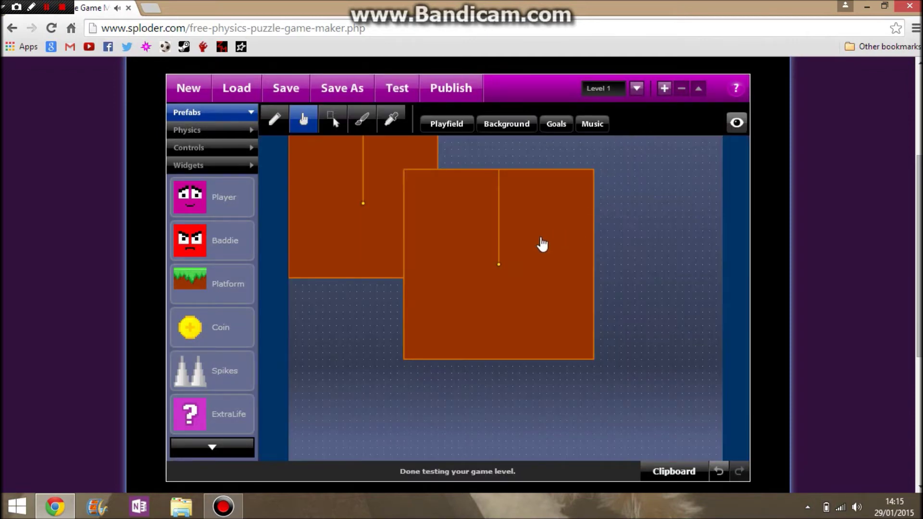
Rearrange the two orange blocks into new positions on the canvas.
drag(538, 239, 573, 232)
drag(394, 207, 398, 288)
drag(540, 278, 587, 291)
drag(400, 273, 441, 278)
click(443, 175)
Set the background to a smoky gradient with a darker top colour and blue bottom colour.
click(509, 133)
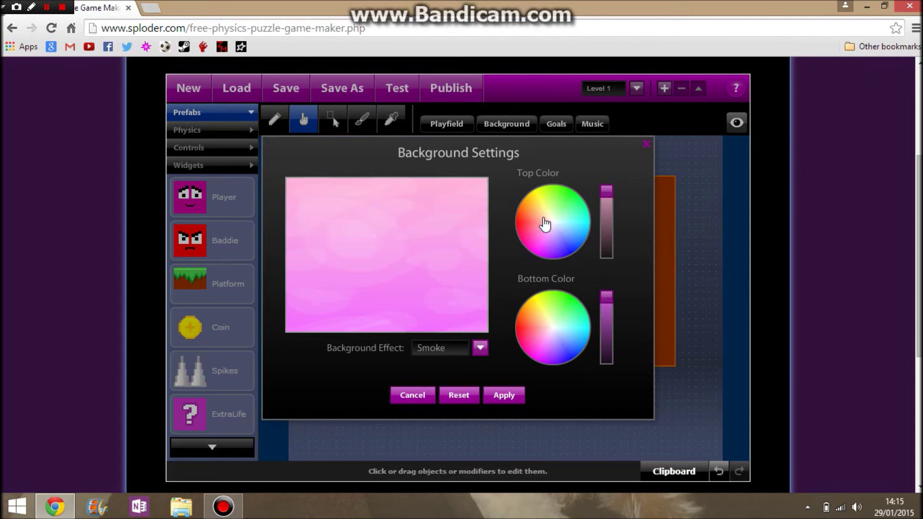
drag(609, 192, 607, 257)
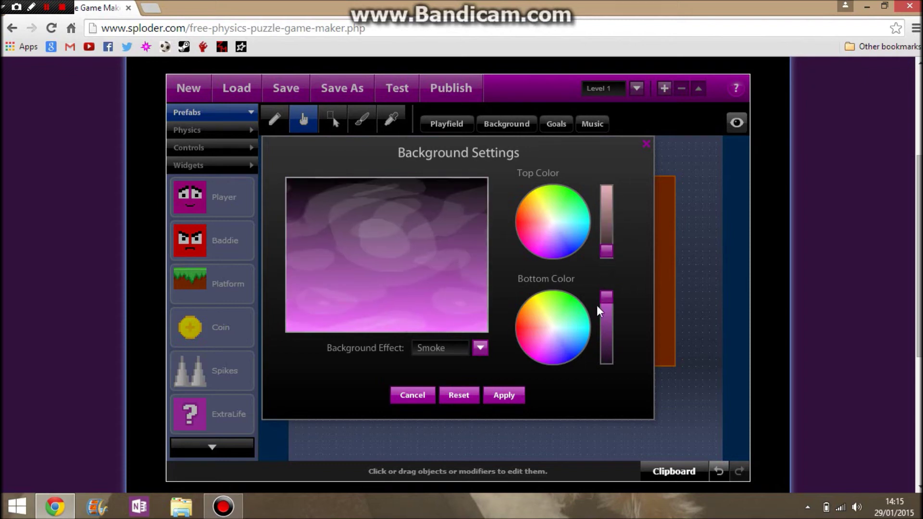
click(573, 354)
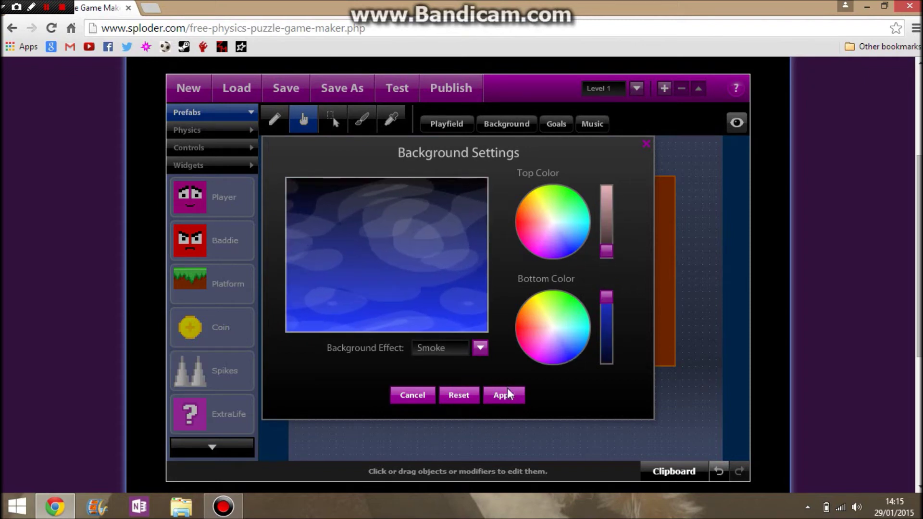
click(505, 393)
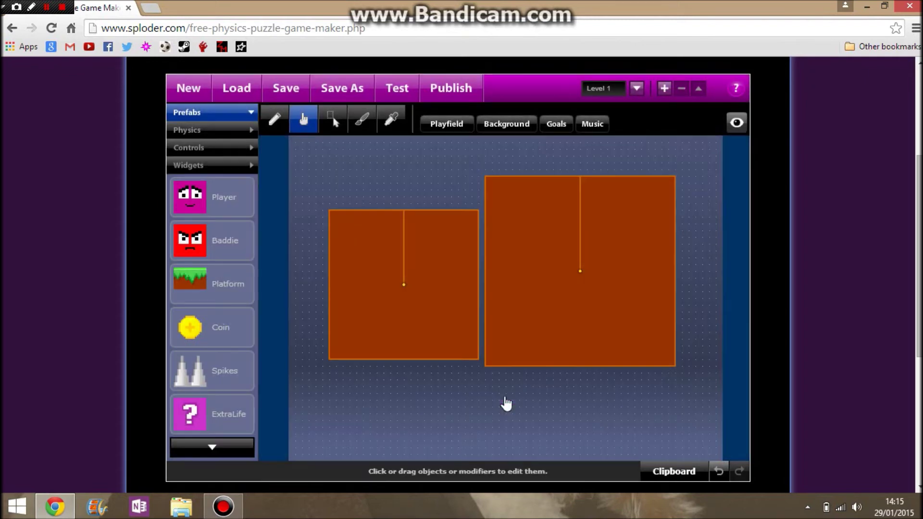
click(557, 125)
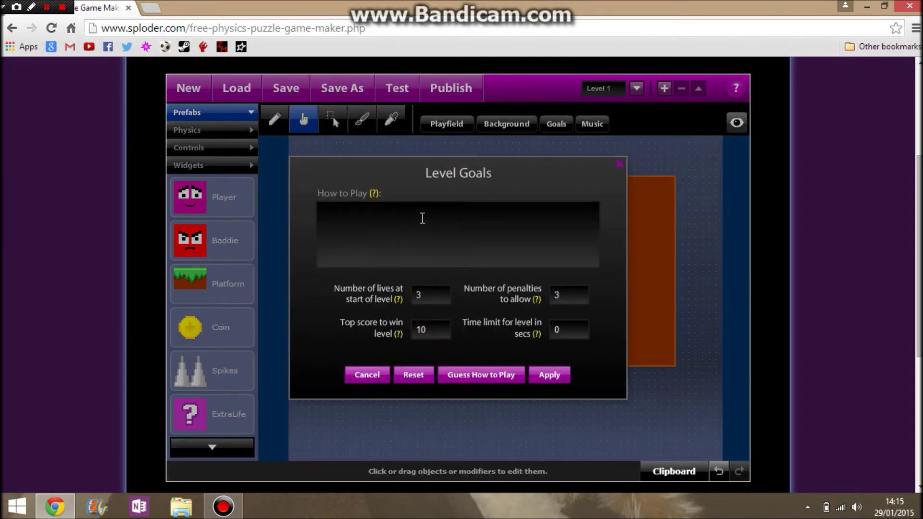
click(375, 221)
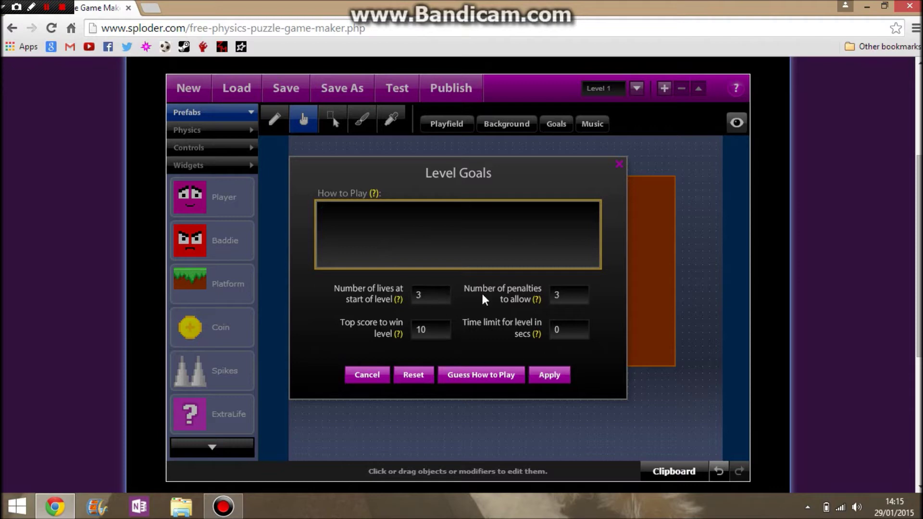
click(432, 328)
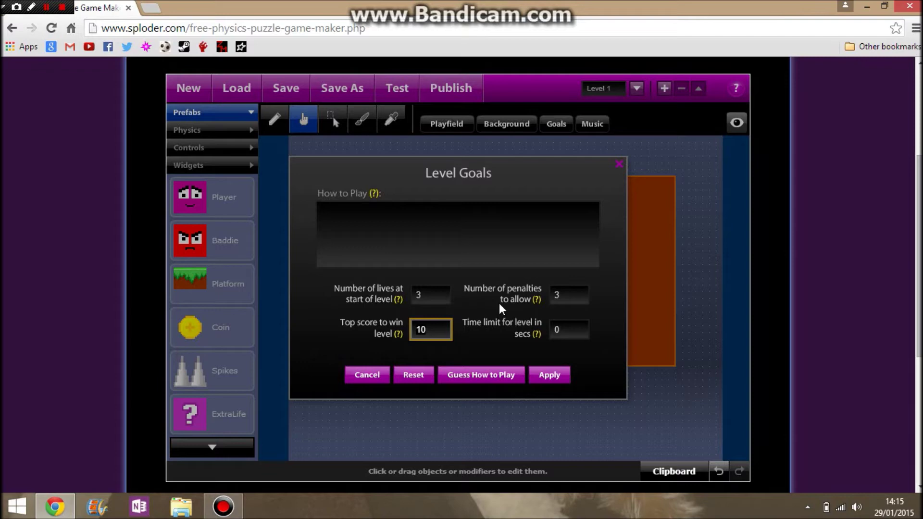
text(44262)
key(BackSpace)
key(BackSpace)
key(BackSpace)
key(BackSpace)
key(BackSpace)
text(0)
key(BackSpace)
text(0)
key(BackSpace)
text(000)
key(Tab)
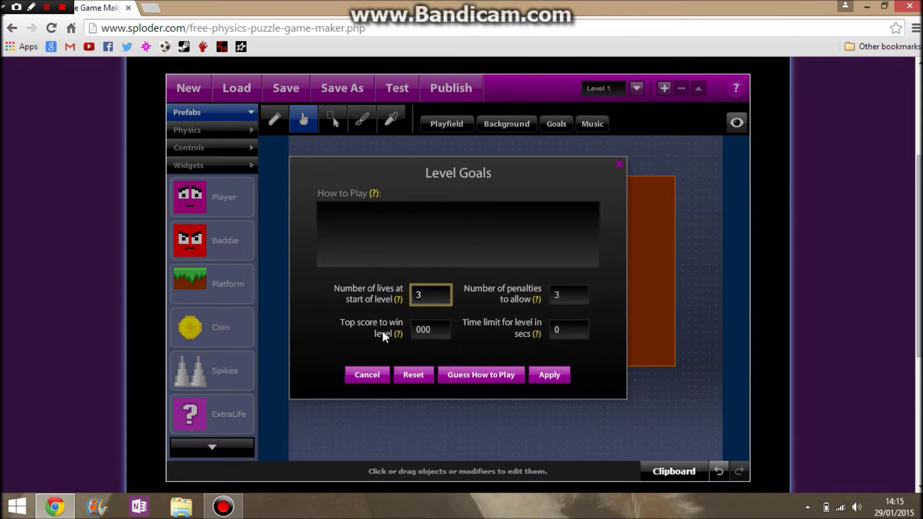
click(368, 375)
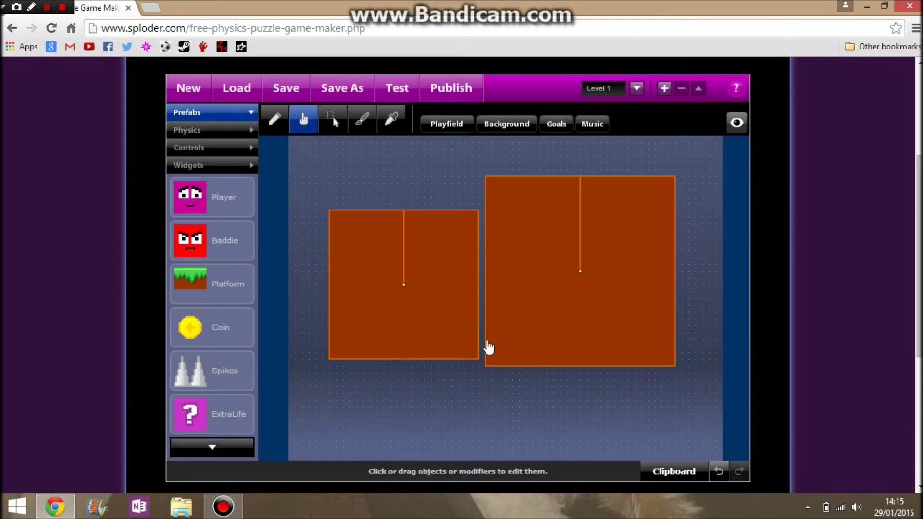
click(594, 125)
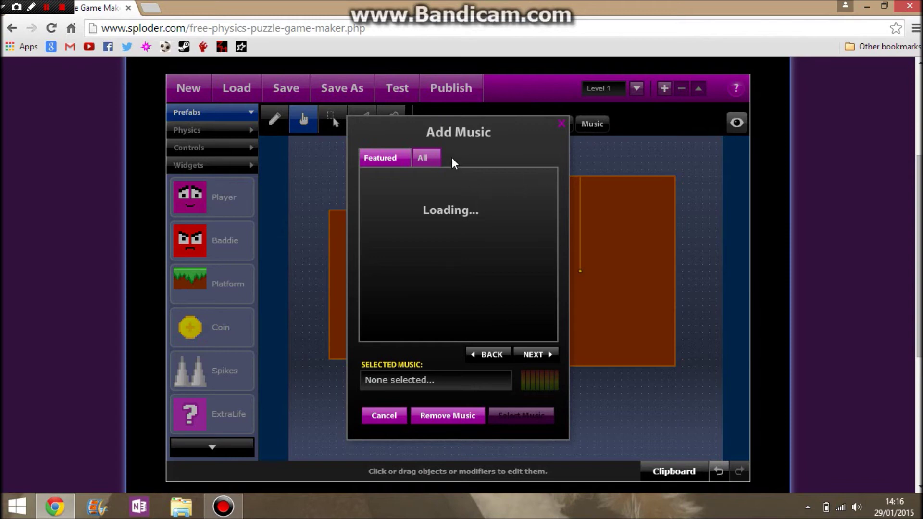
click(423, 158)
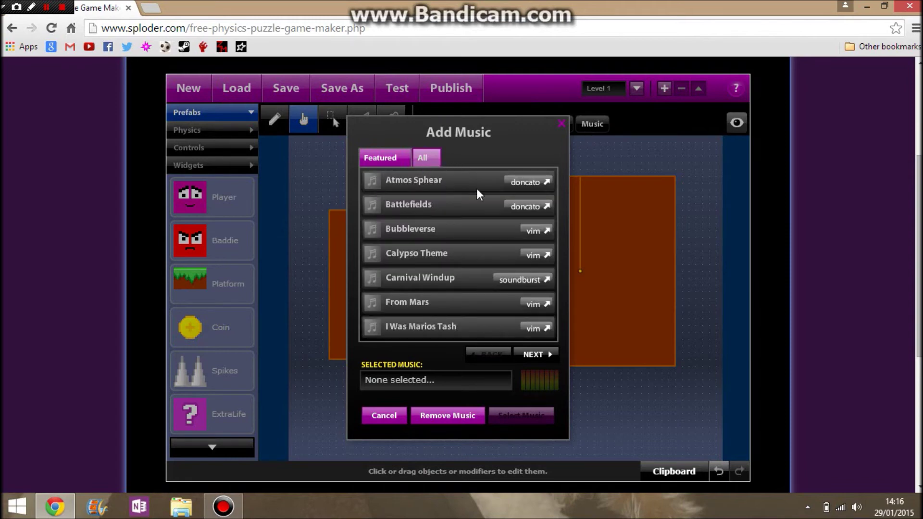
click(533, 360)
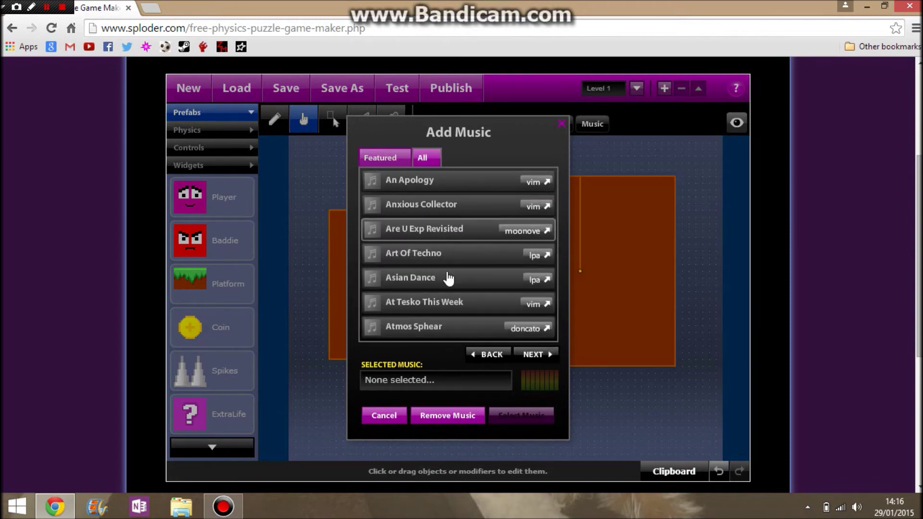
click(384, 415)
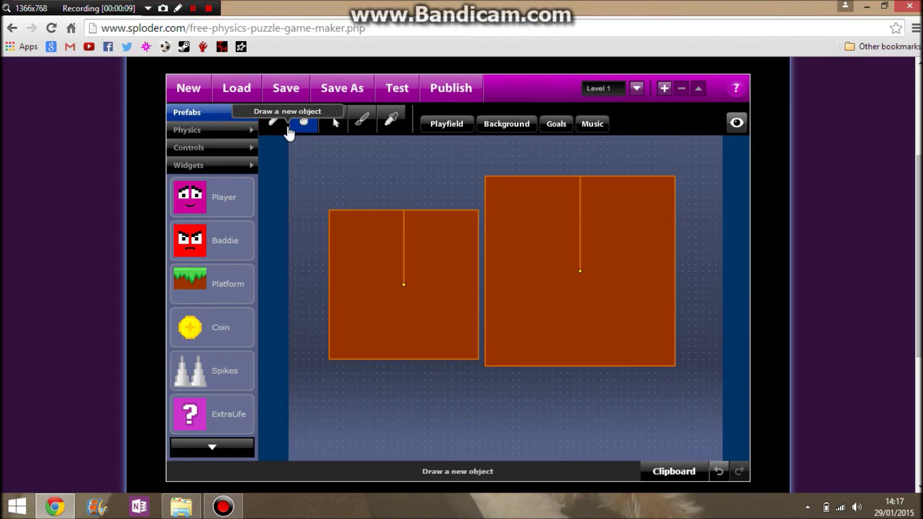
click(333, 119)
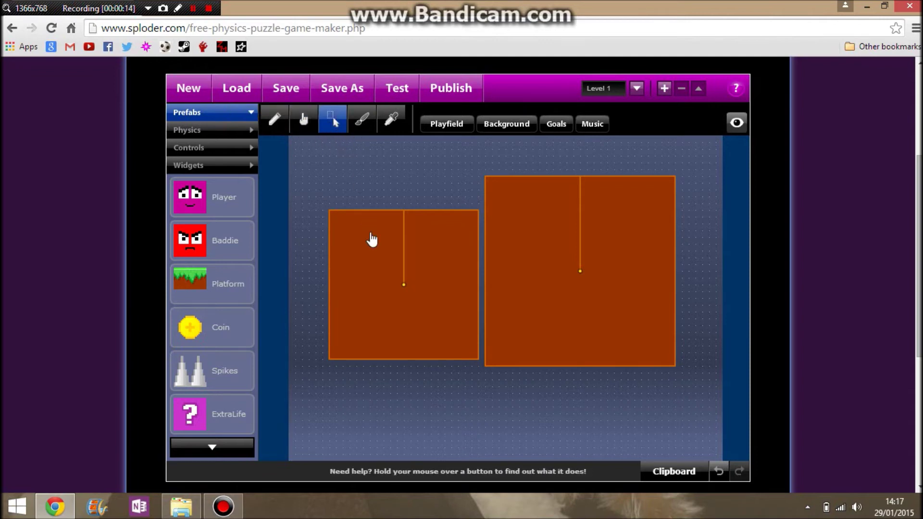
Marquee-select both orange platforms and slide them slightly left together.
click(304, 119)
click(332, 125)
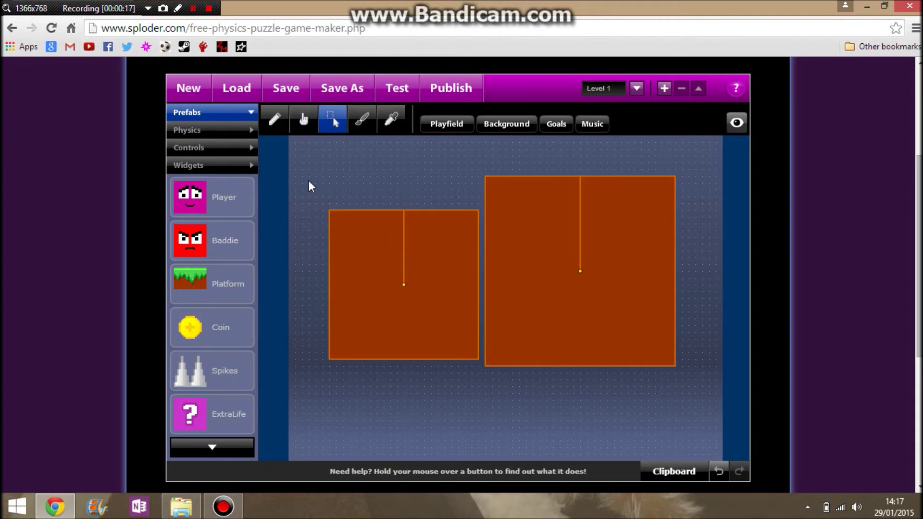
drag(309, 154, 708, 451)
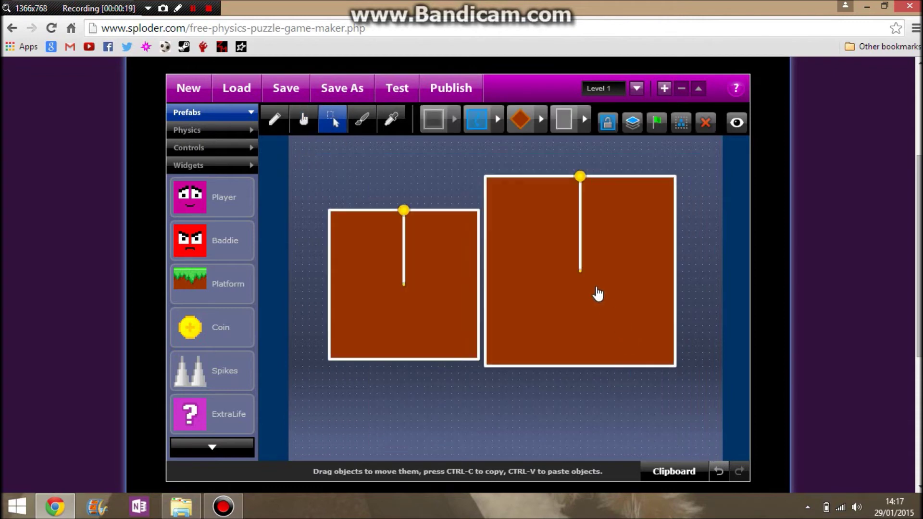
drag(598, 293, 550, 320)
drag(641, 340, 484, 231)
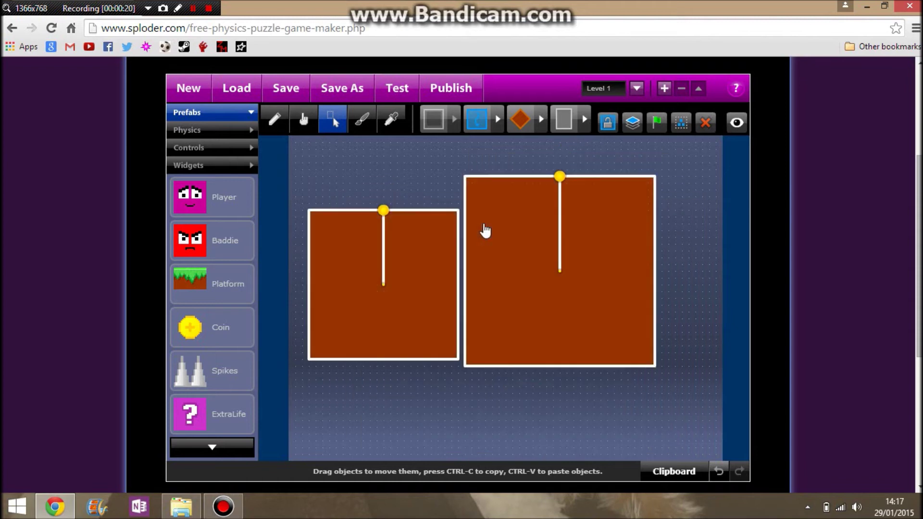
click(392, 167)
click(362, 120)
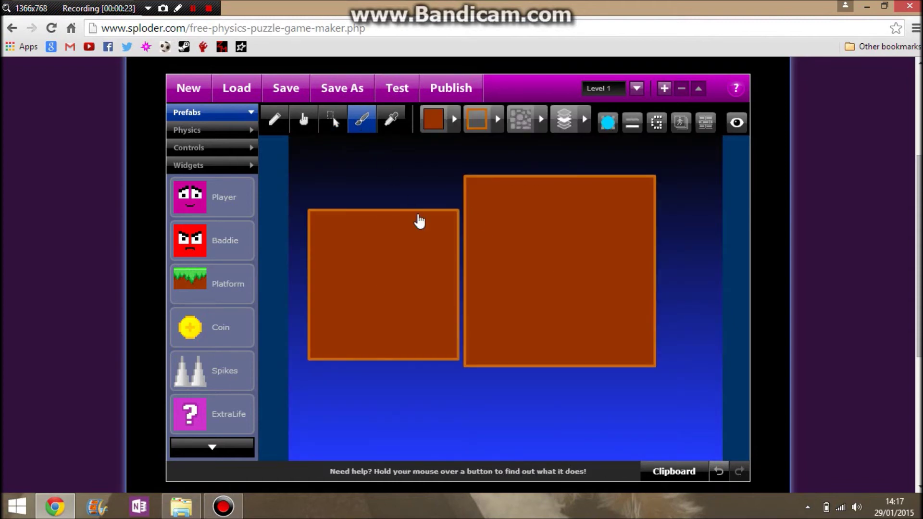
Select the two platforms and nudge the left one slightly to the right.
click(427, 269)
click(552, 270)
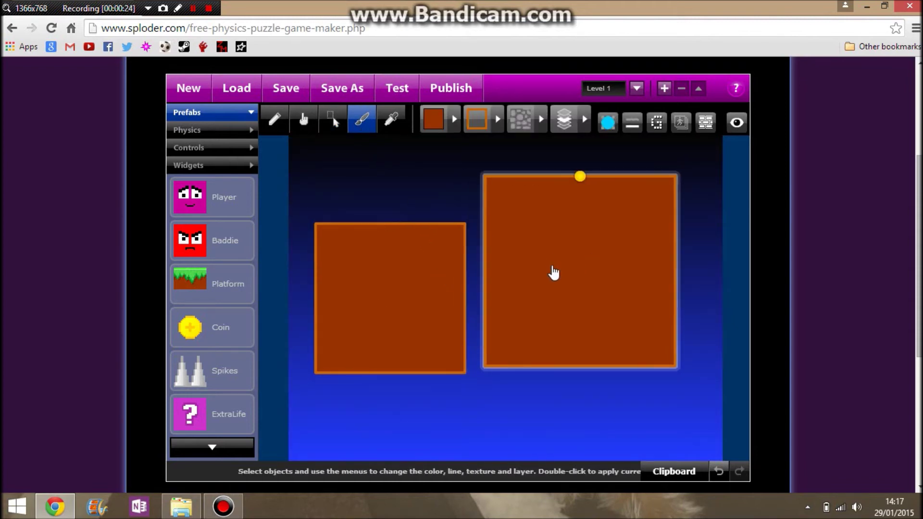
click(336, 127)
click(433, 183)
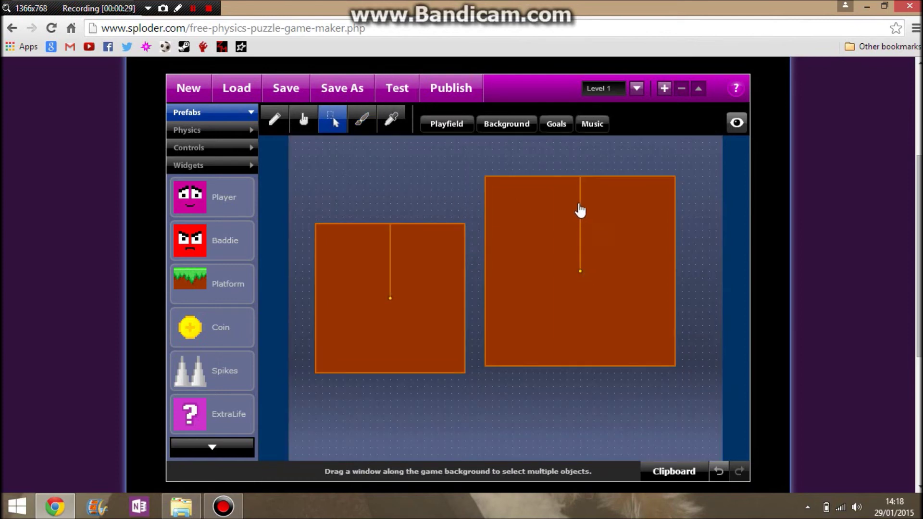
click(589, 223)
drag(429, 279, 449, 279)
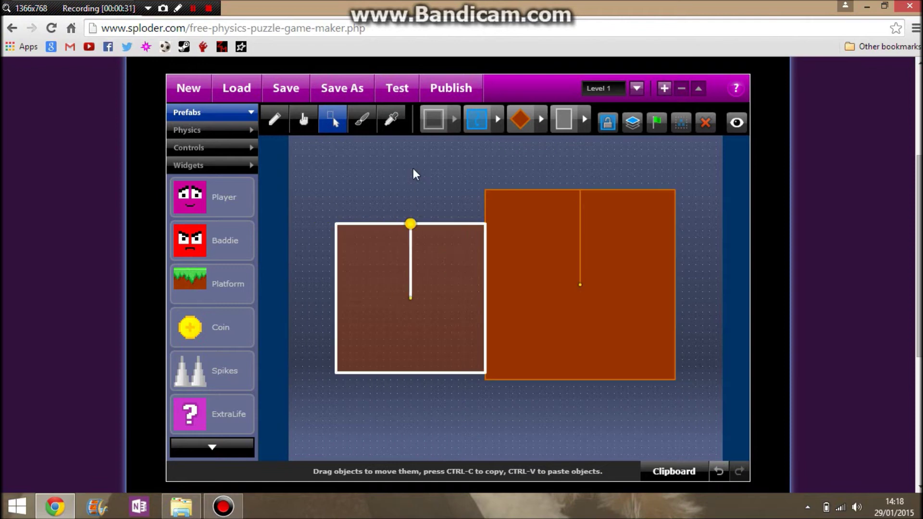
key(4)
click(515, 212)
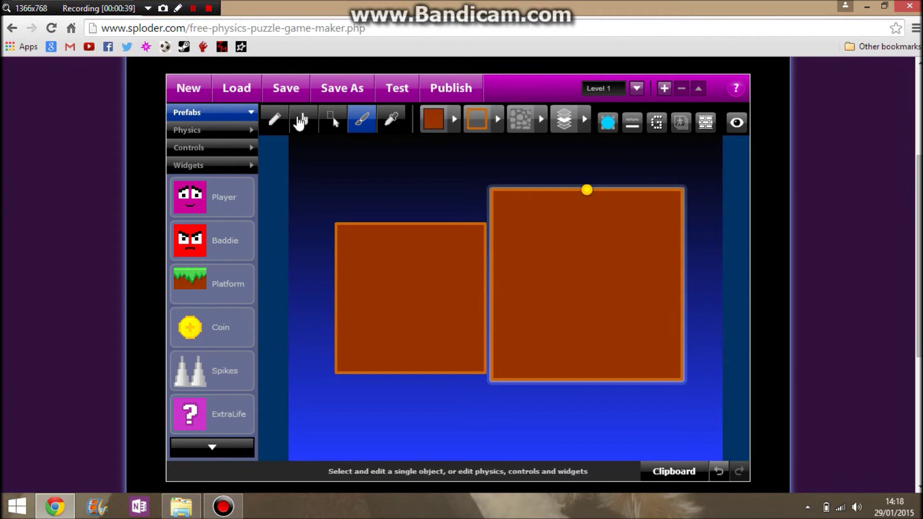
key(2)
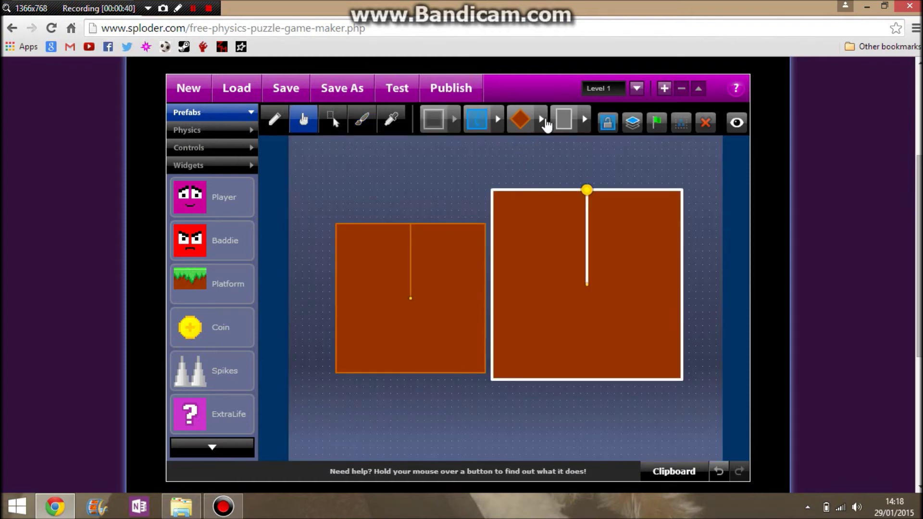
click(362, 123)
Fill the right rectangle yellow and the left rectangle red.
click(434, 126)
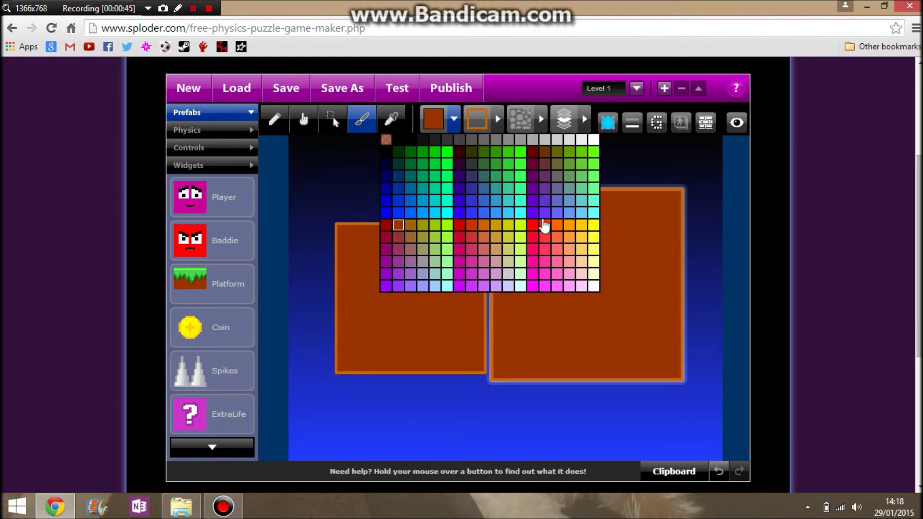
click(591, 229)
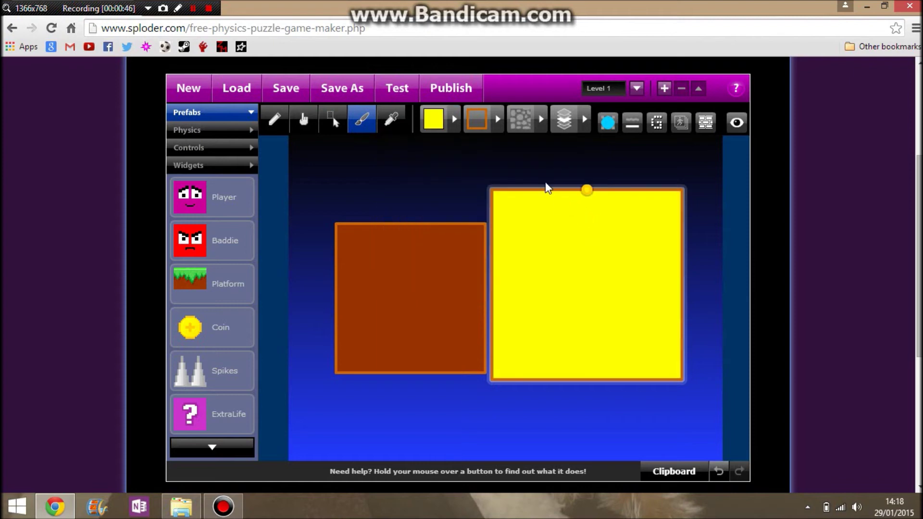
click(436, 258)
click(434, 121)
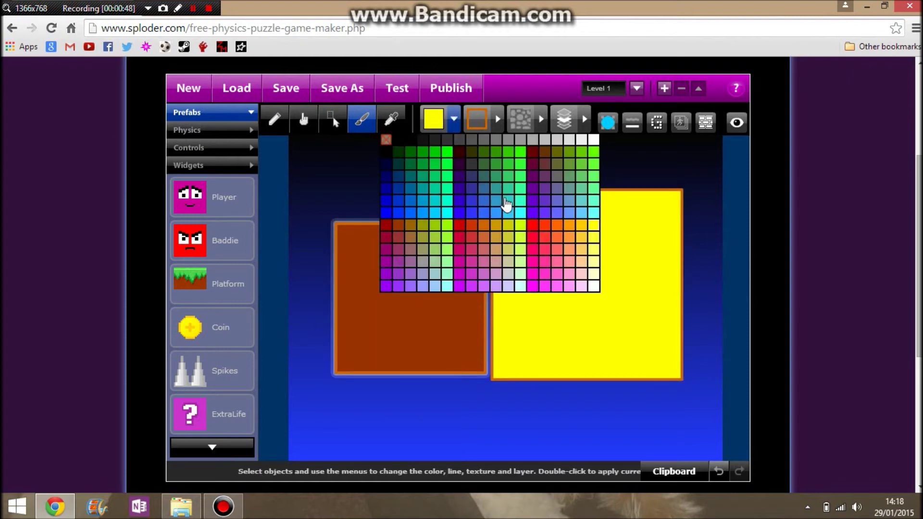
click(532, 224)
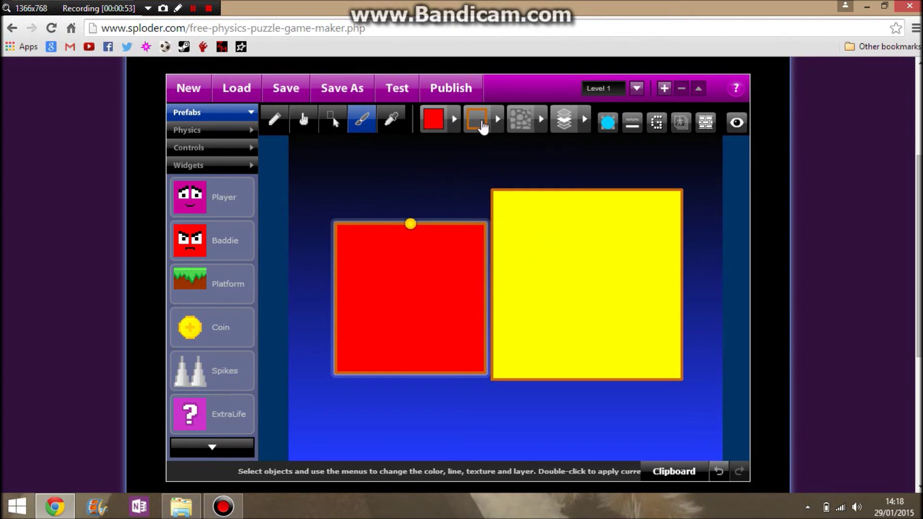
Outline the red block in black and the yellow block in pale, then space them apart.
click(477, 120)
click(477, 124)
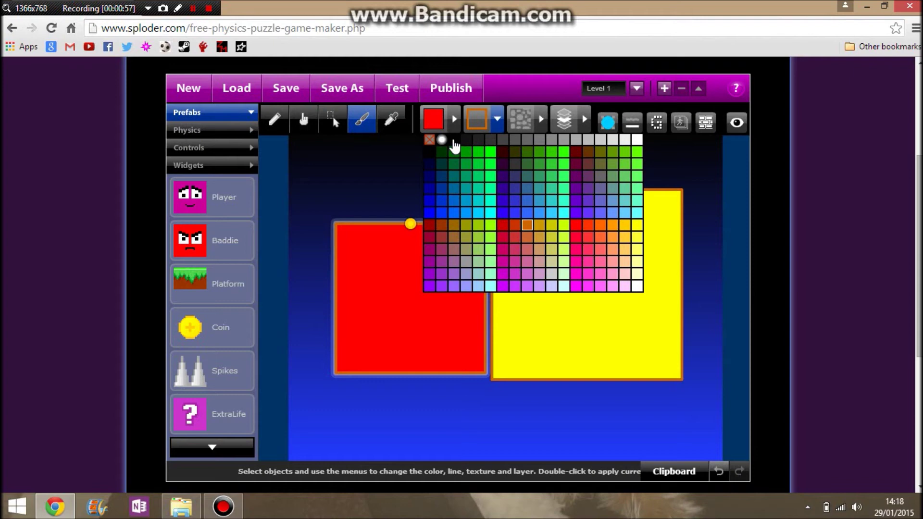
click(453, 144)
click(571, 233)
click(498, 122)
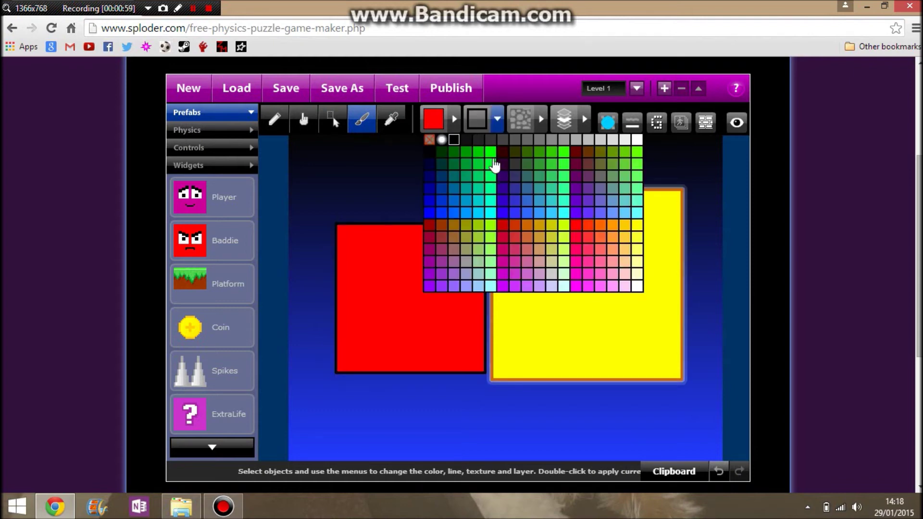
click(442, 140)
drag(567, 237, 580, 237)
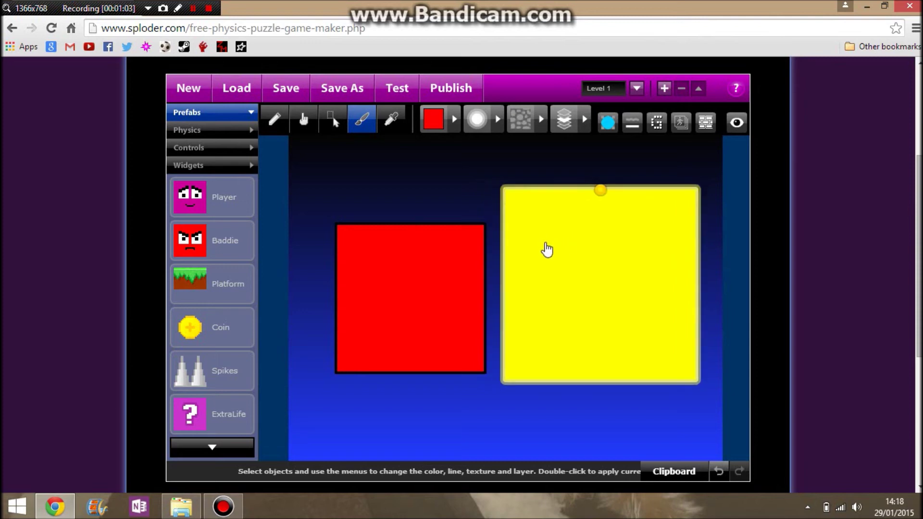
drag(449, 268, 443, 253)
Apply the crate texture to the red block and the icicle texture to the yellow block.
click(522, 121)
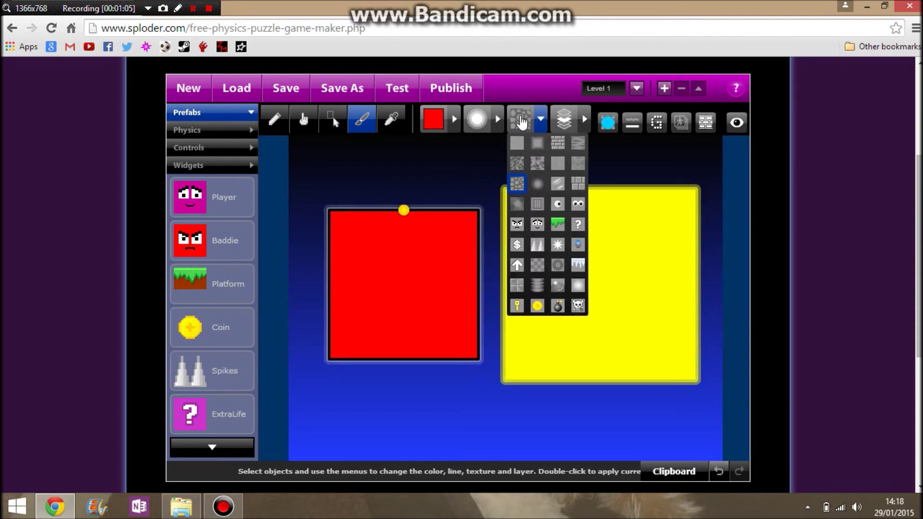
click(536, 204)
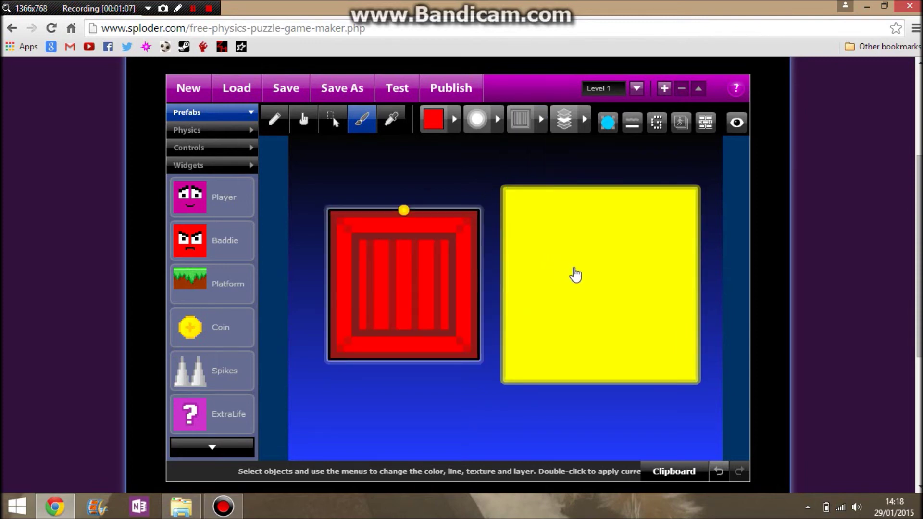
click(553, 191)
click(539, 123)
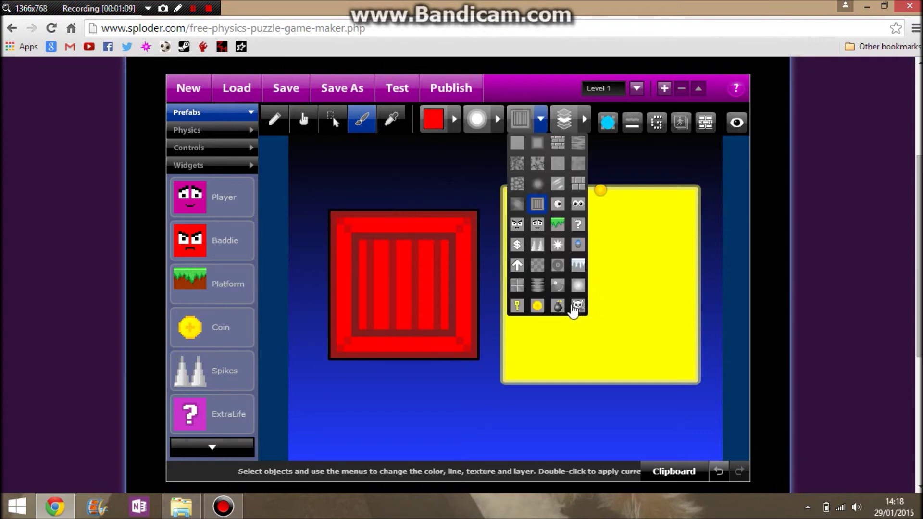
click(576, 271)
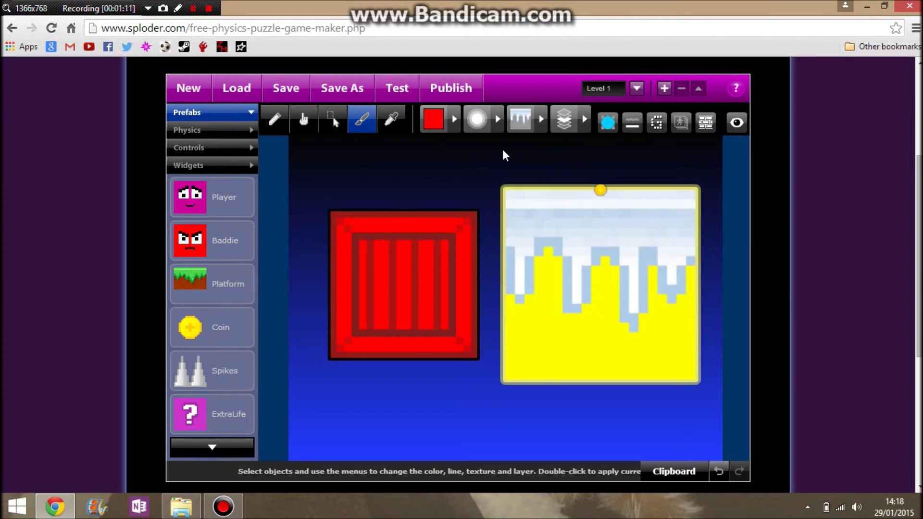
Shrink the icicle block and the crate slightly, shifting the icicle block left.
drag(600, 192, 600, 218)
drag(589, 273, 575, 273)
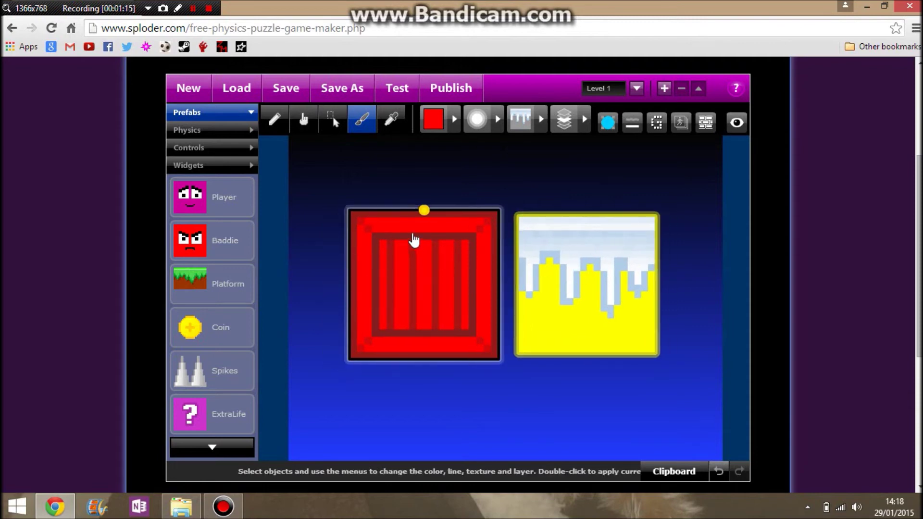
drag(424, 211, 424, 217)
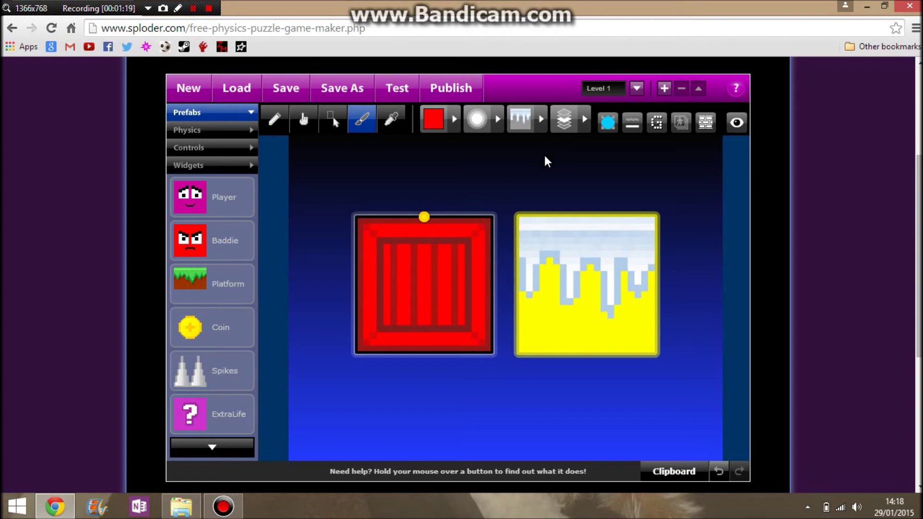
Bring the yellow block in front of the crate and nudge it into place.
click(566, 123)
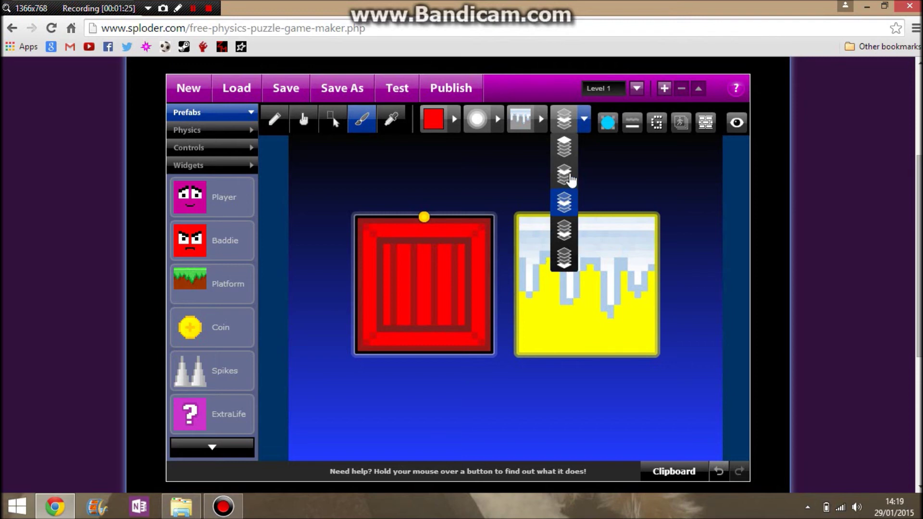
click(566, 155)
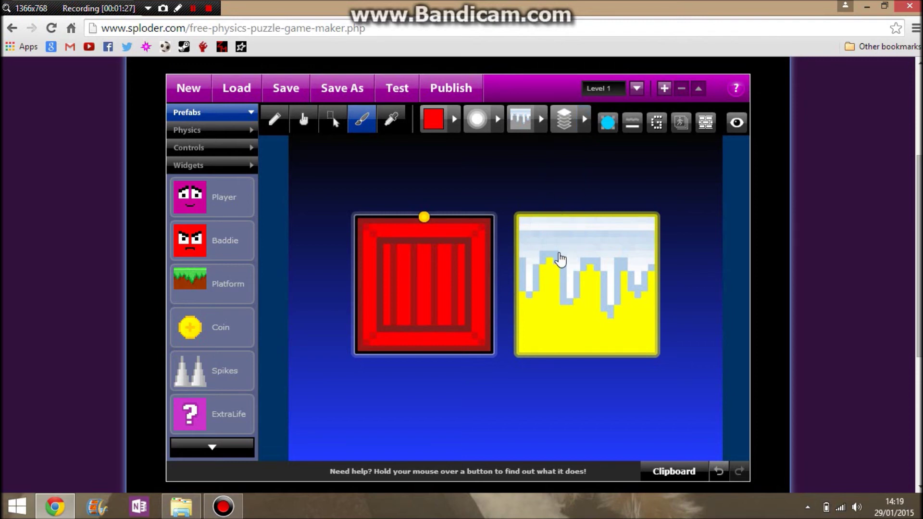
drag(556, 258, 496, 264)
key(Down)
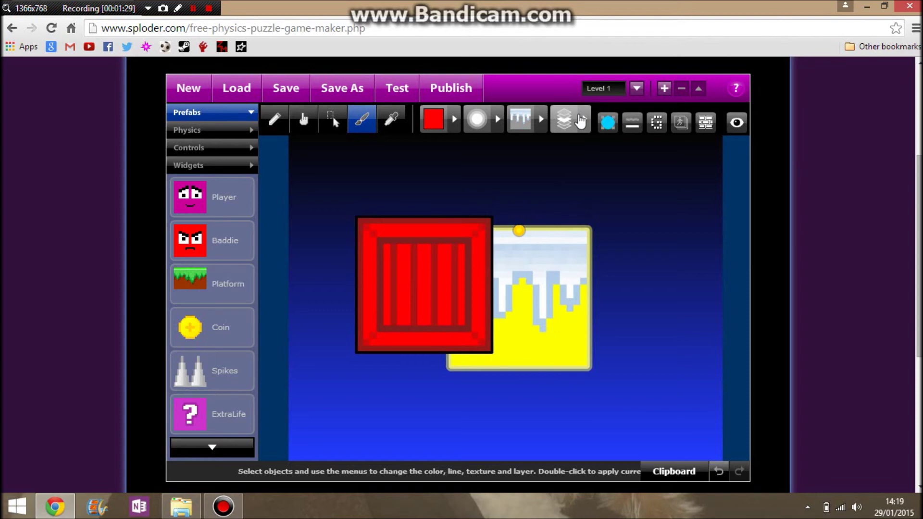
click(567, 124)
click(572, 147)
drag(562, 283, 548, 276)
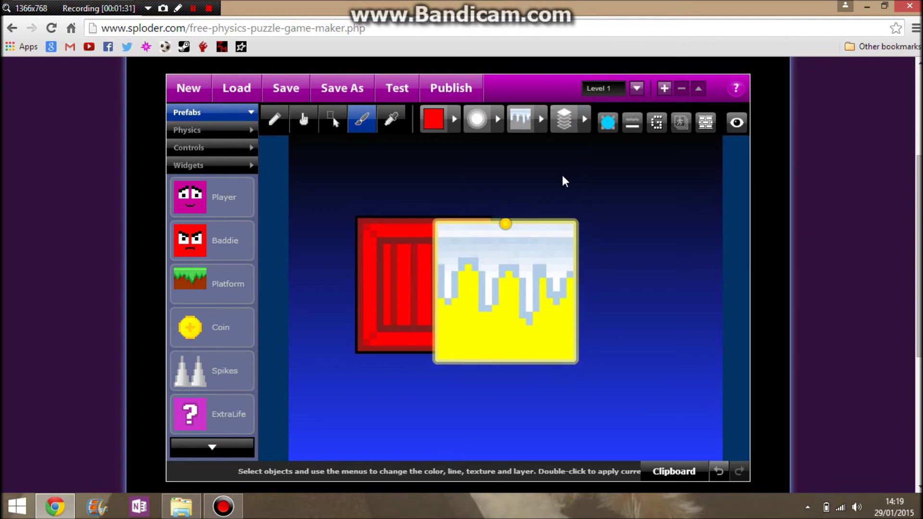
key(Up)
key(Right)
key(Right)
key(Right)
Raise the crate and rotate it so its slats run horizontally.
key(Right)
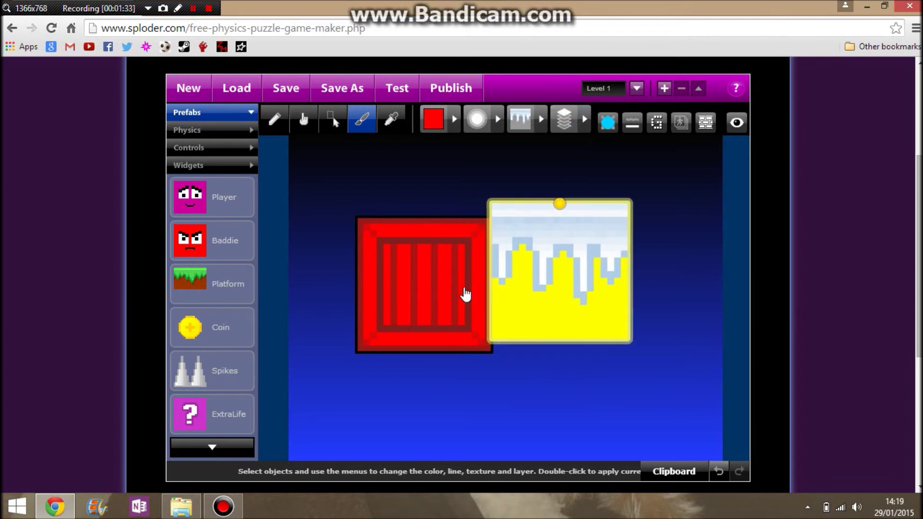
drag(451, 292, 455, 242)
click(519, 291)
key(Right)
key(Up)
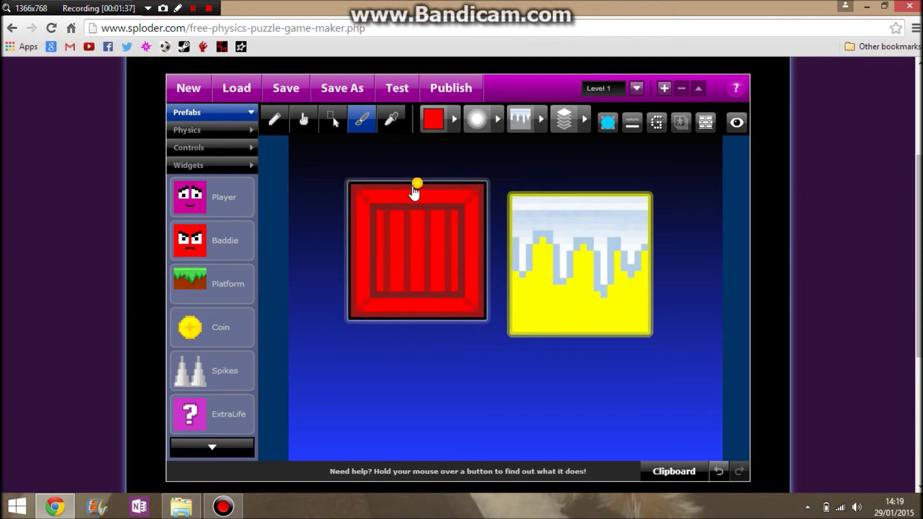
drag(416, 182, 416, 270)
Reset the icicle block's rotation and line it up on the crate's right side.
double_click(450, 212)
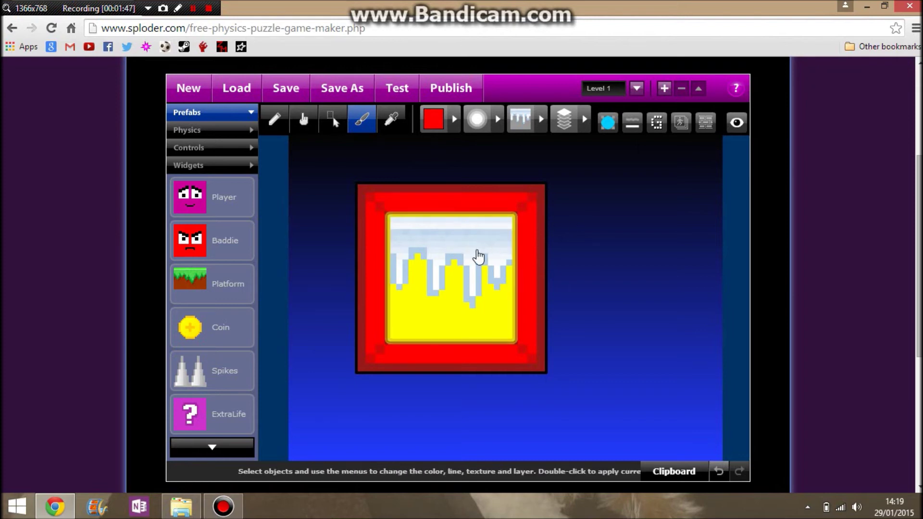
drag(478, 258, 574, 258)
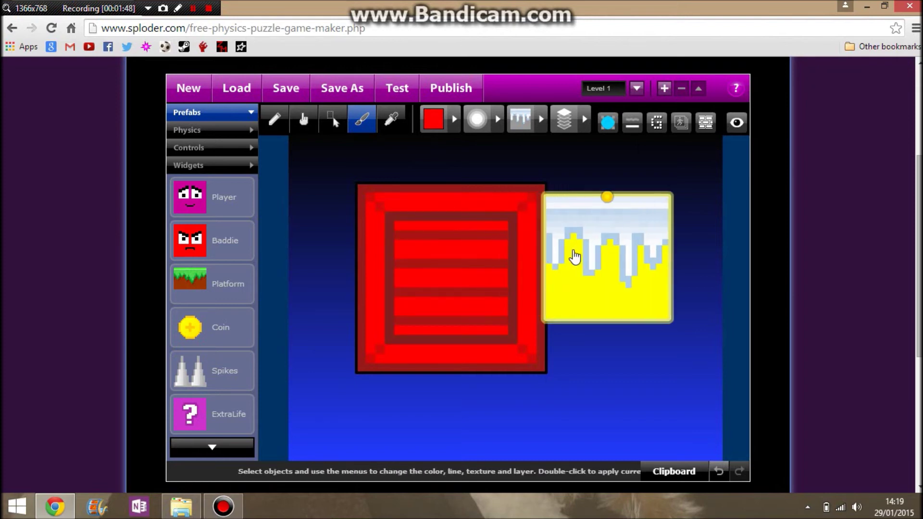
double_click(609, 193)
drag(619, 233, 619, 253)
drag(540, 275, 479, 260)
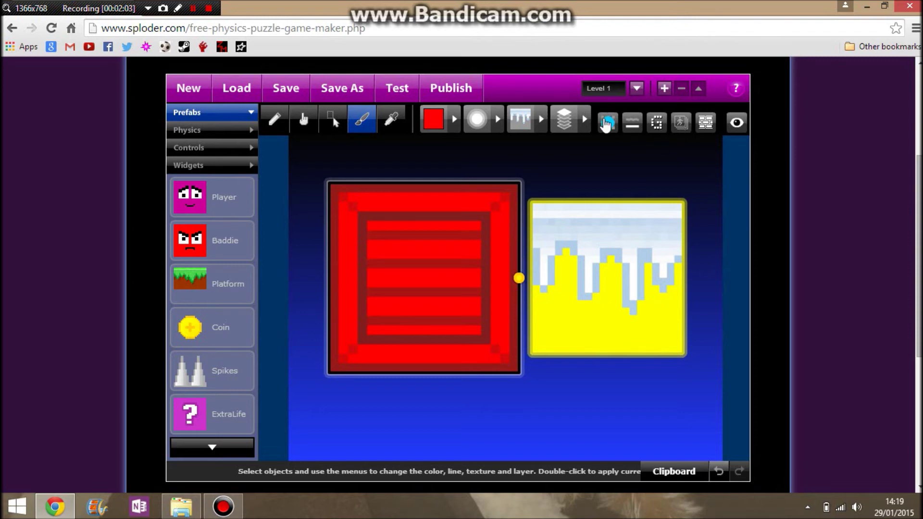
Eyedrop the icicle block's yellow as the paint colour, then launch a test play.
click(400, 127)
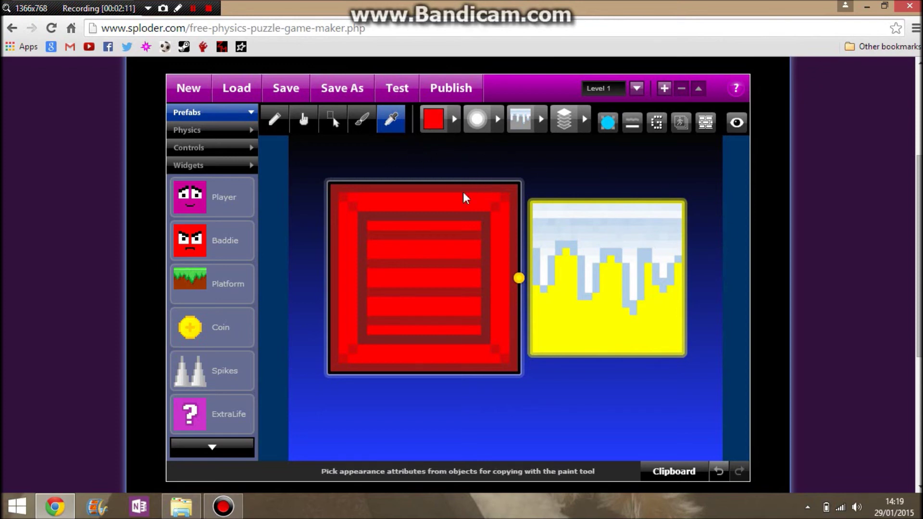
click(596, 237)
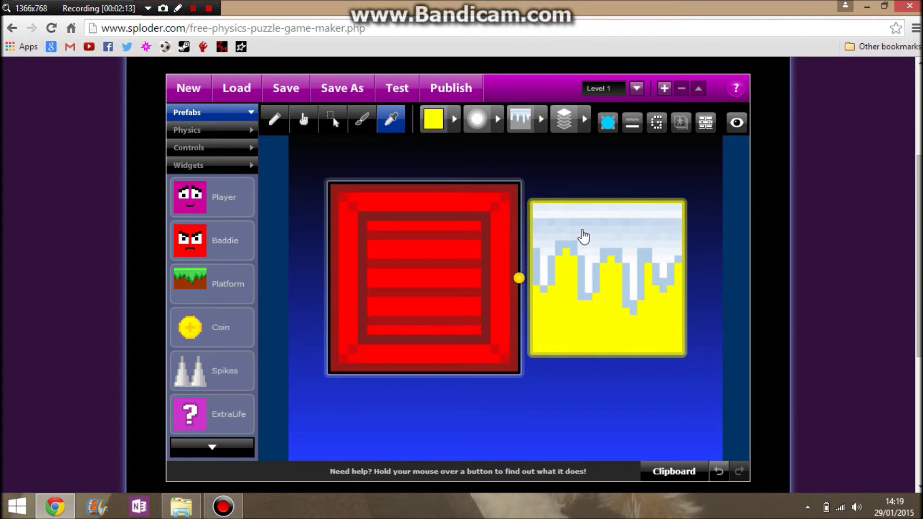
click(362, 121)
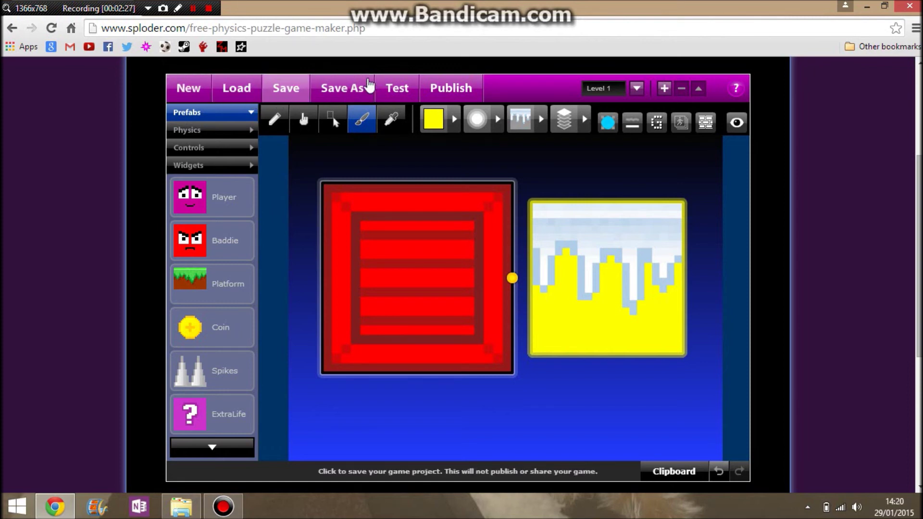
click(408, 99)
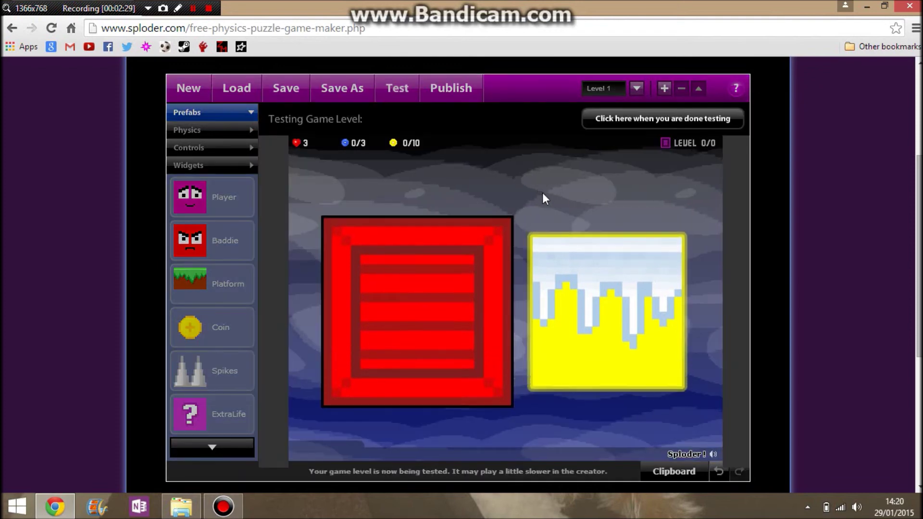
End the test, add then delete Level 2, and push the crate against the icicle block.
click(614, 120)
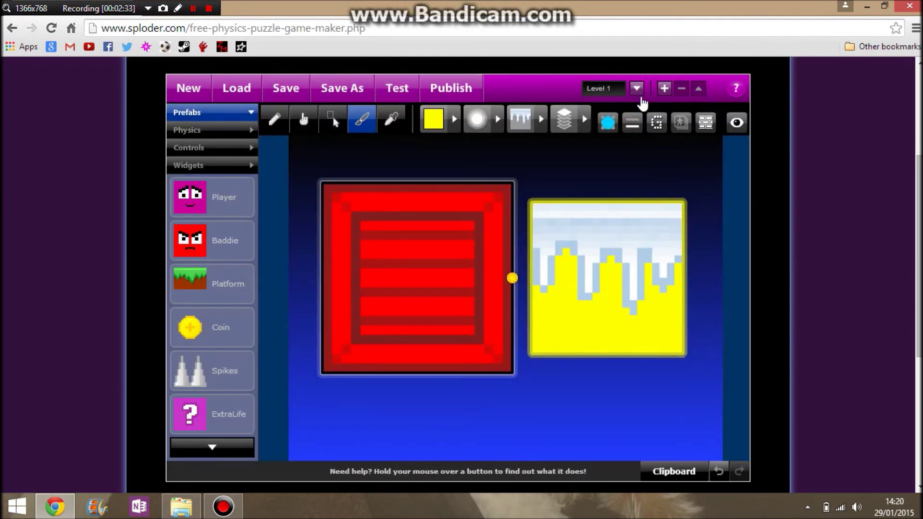
click(665, 89)
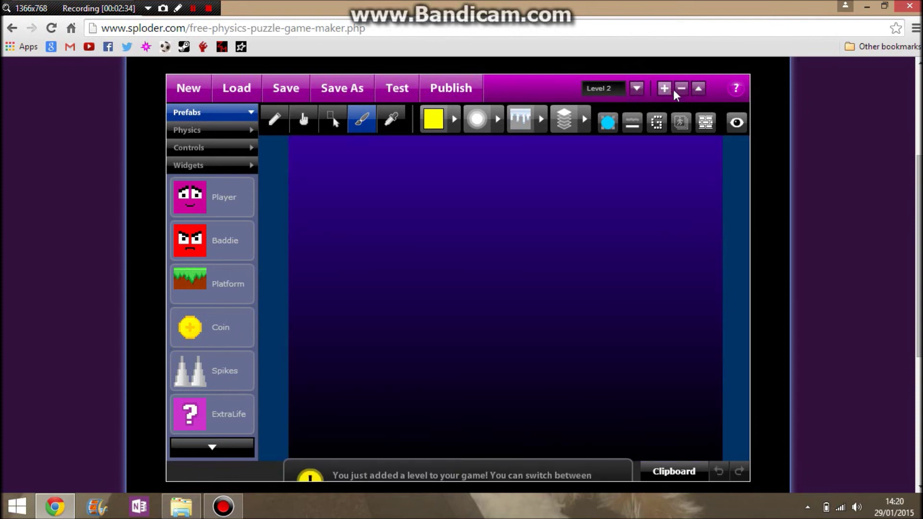
click(681, 89)
click(485, 304)
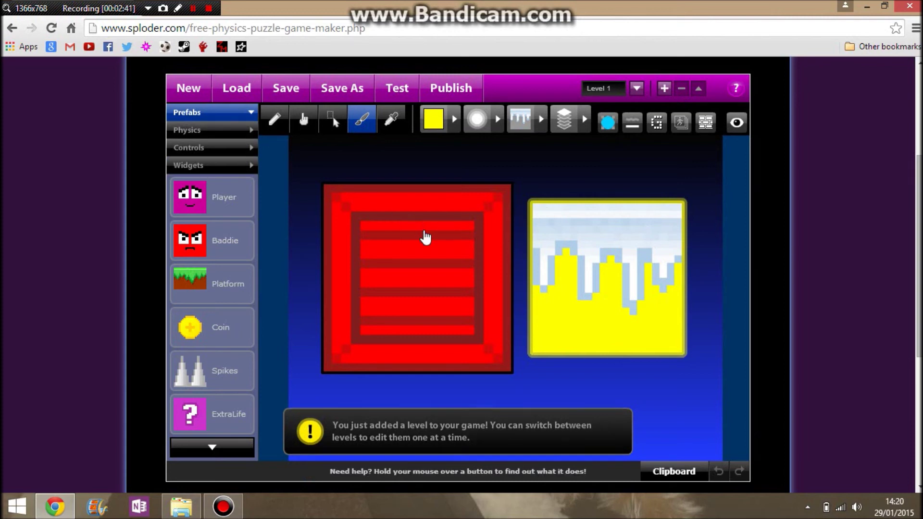
drag(424, 237, 425, 249)
drag(470, 274, 463, 277)
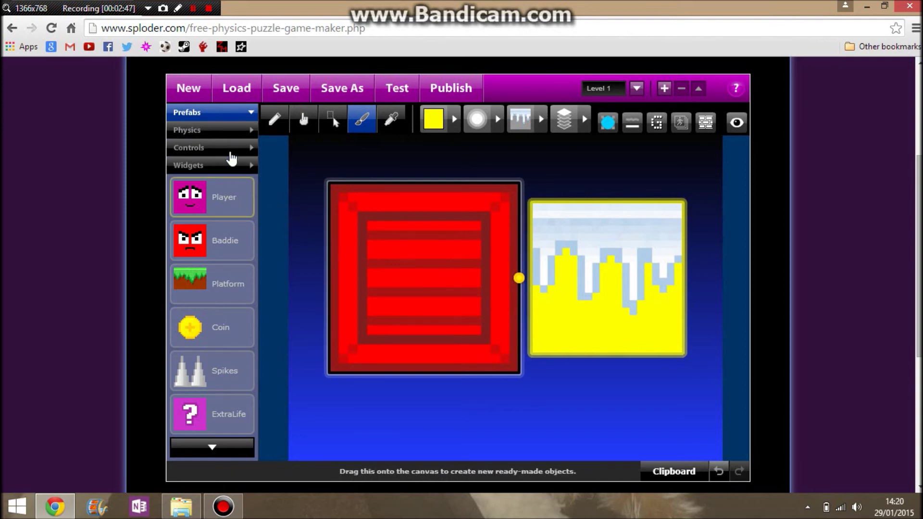
click(236, 131)
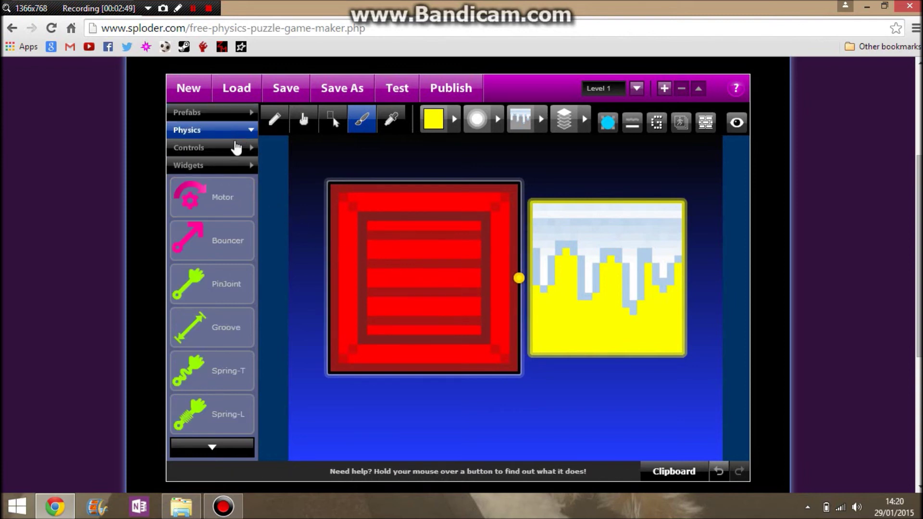
click(234, 147)
click(235, 166)
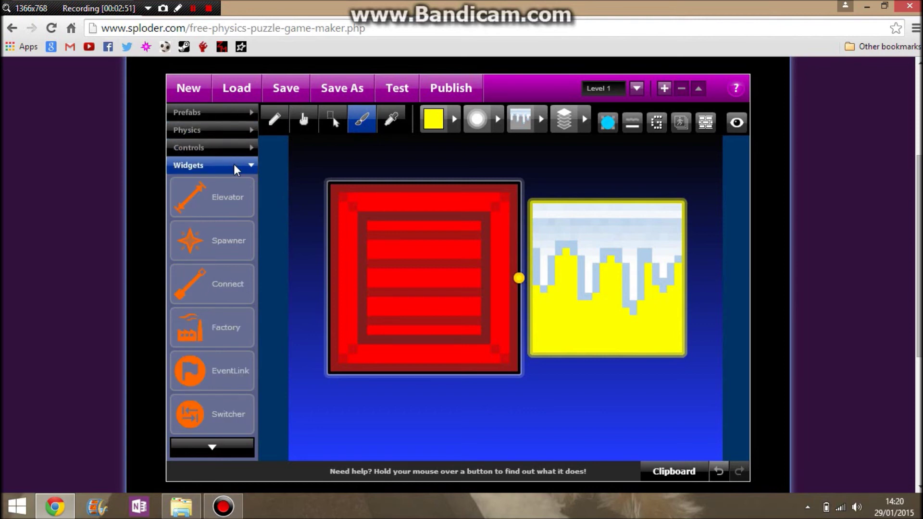
click(228, 130)
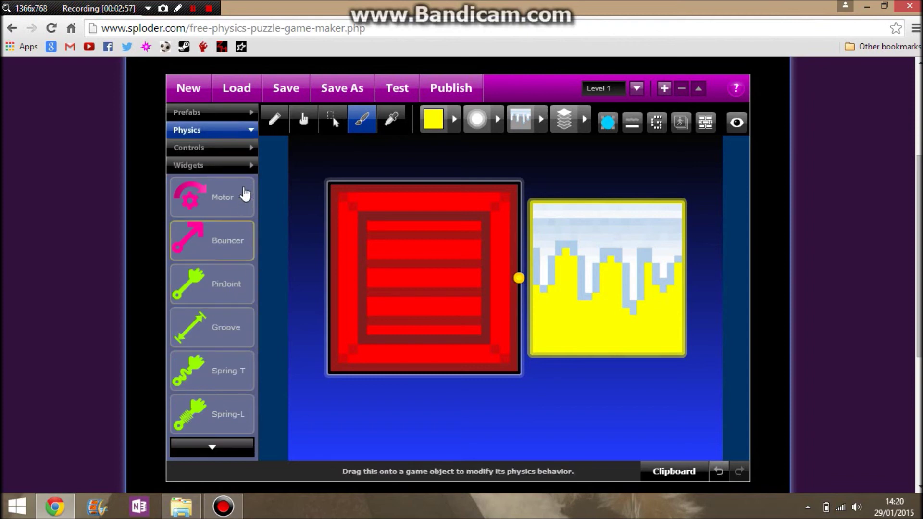
click(213, 149)
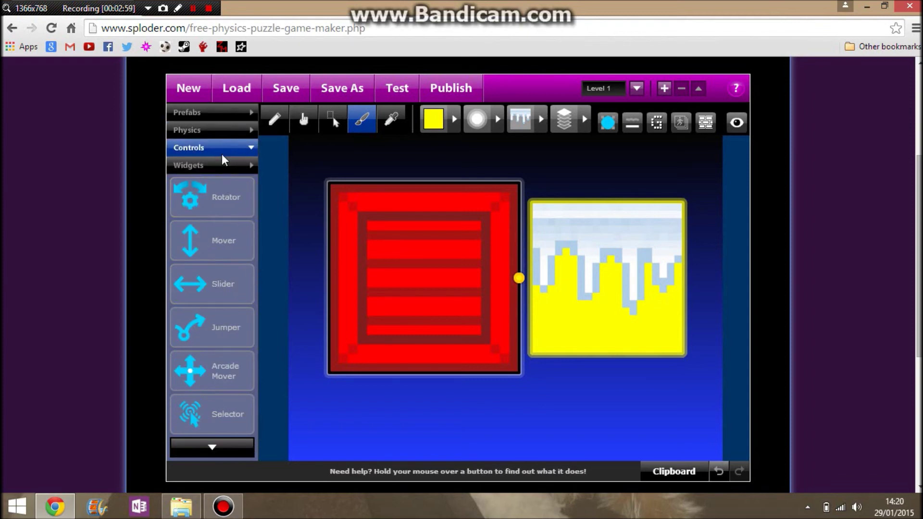
click(224, 169)
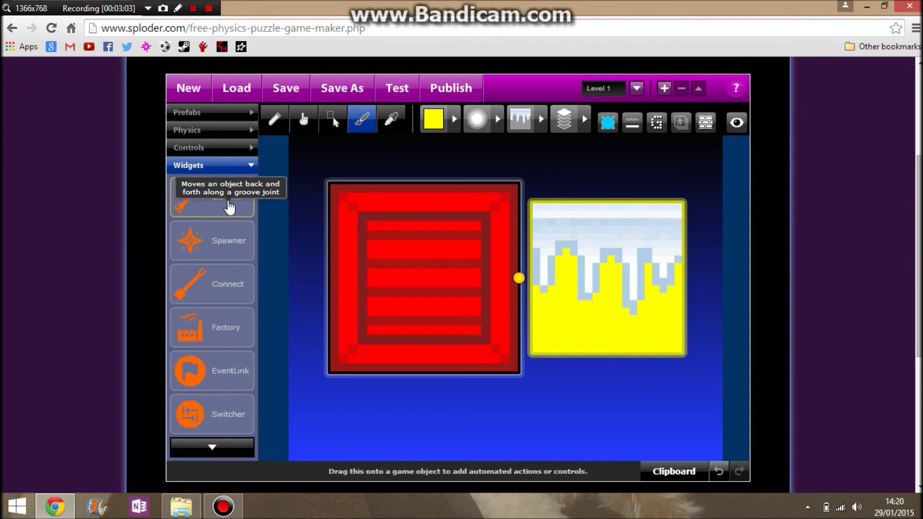
click(215, 115)
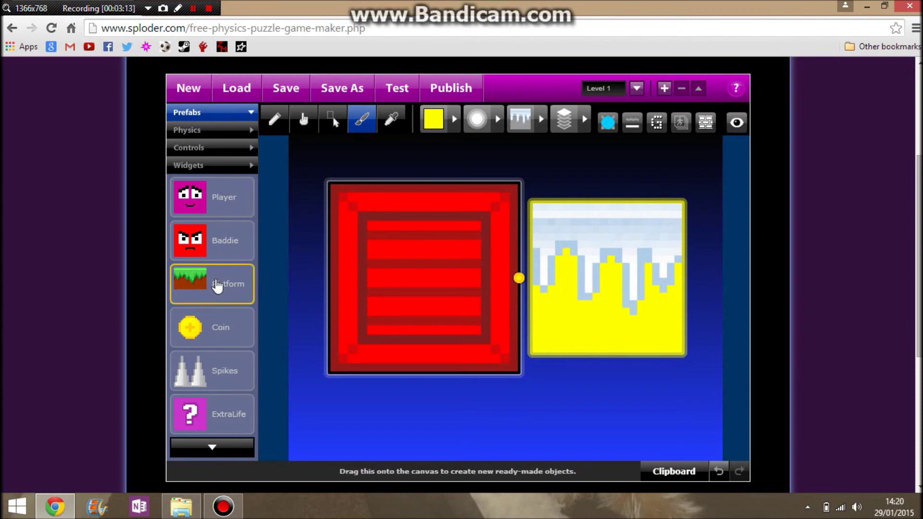
Drop in a grass platform and rest a smaller, tilted crate on the yellow block.
drag(201, 286, 373, 282)
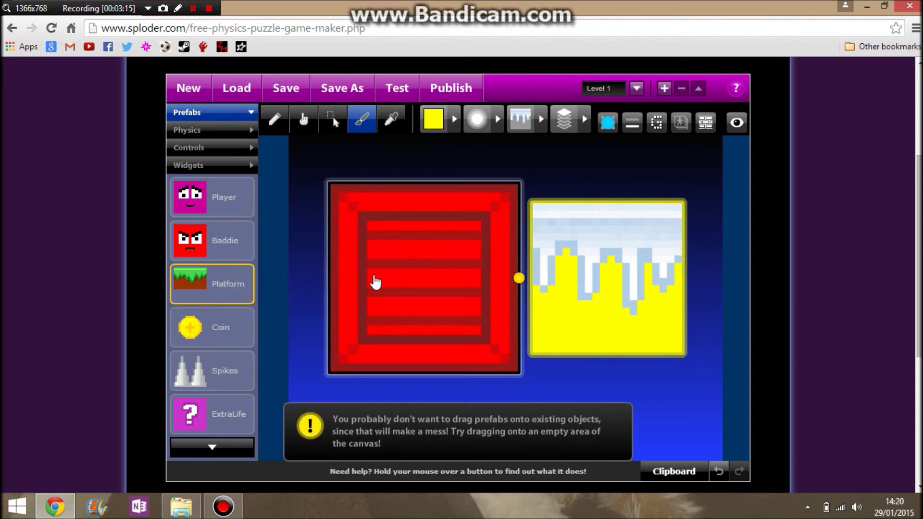
drag(441, 326, 450, 309)
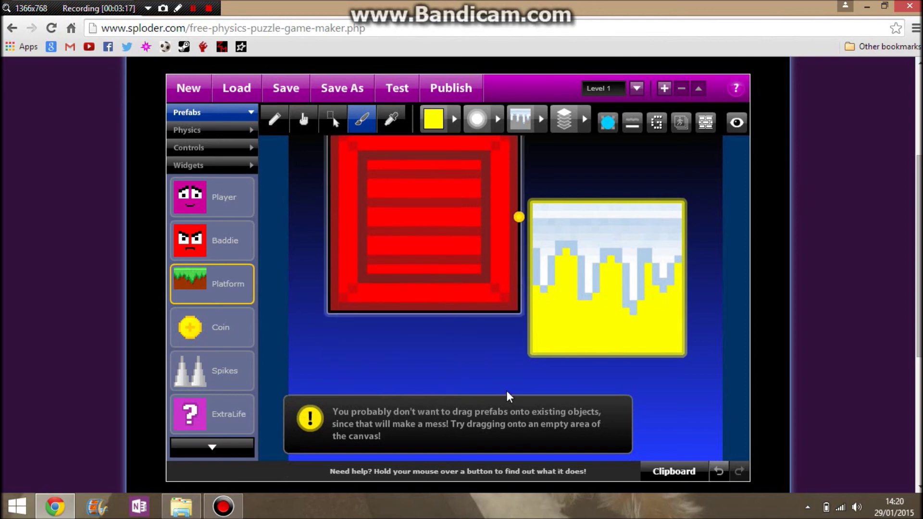
drag(427, 260, 437, 203)
drag(532, 176, 575, 194)
drag(237, 285, 435, 308)
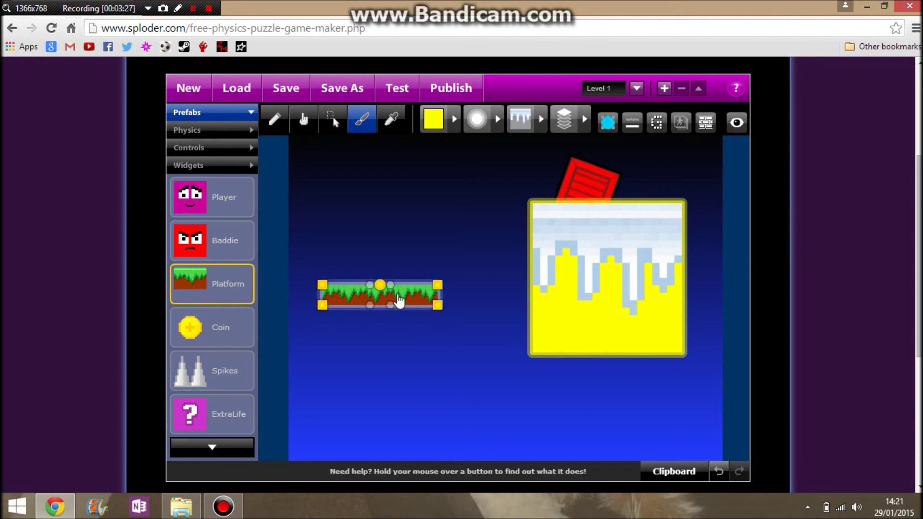
click(396, 250)
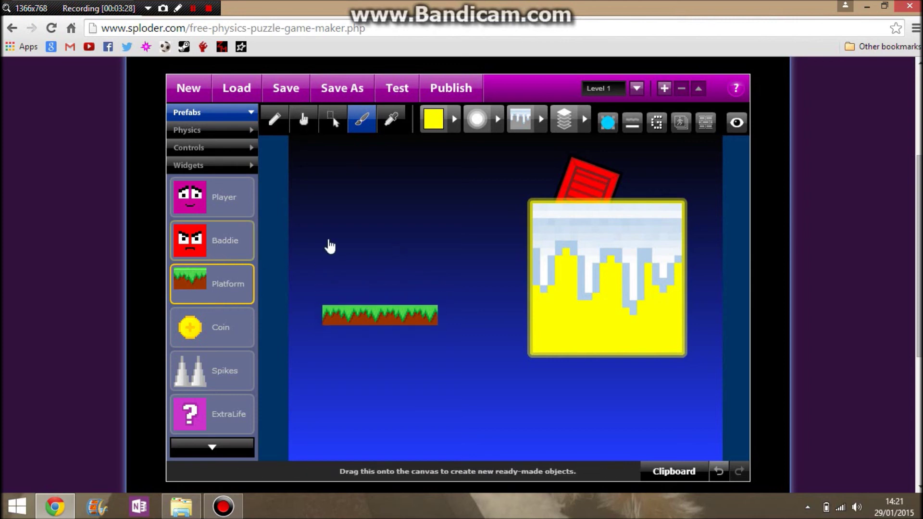
Add a baddie above the grass platform and a player beside it.
drag(330, 247, 332, 244)
drag(202, 197, 378, 191)
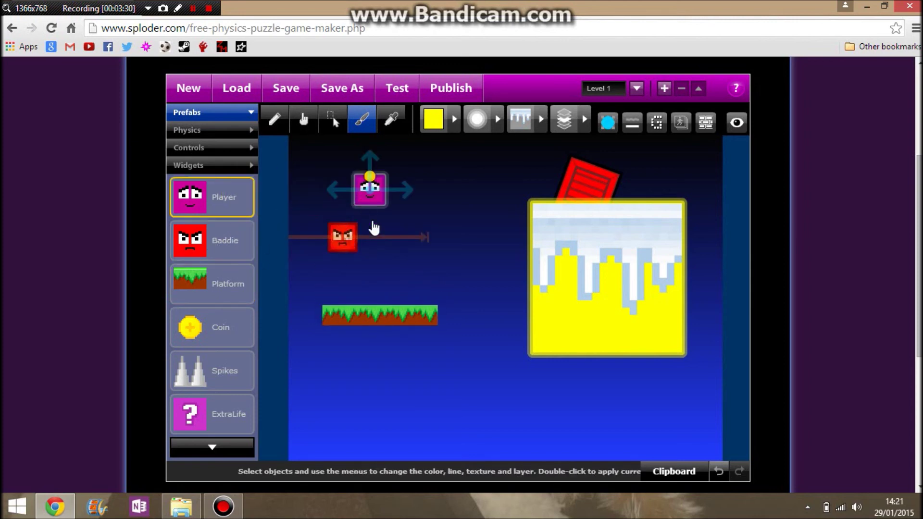
drag(374, 229, 398, 225)
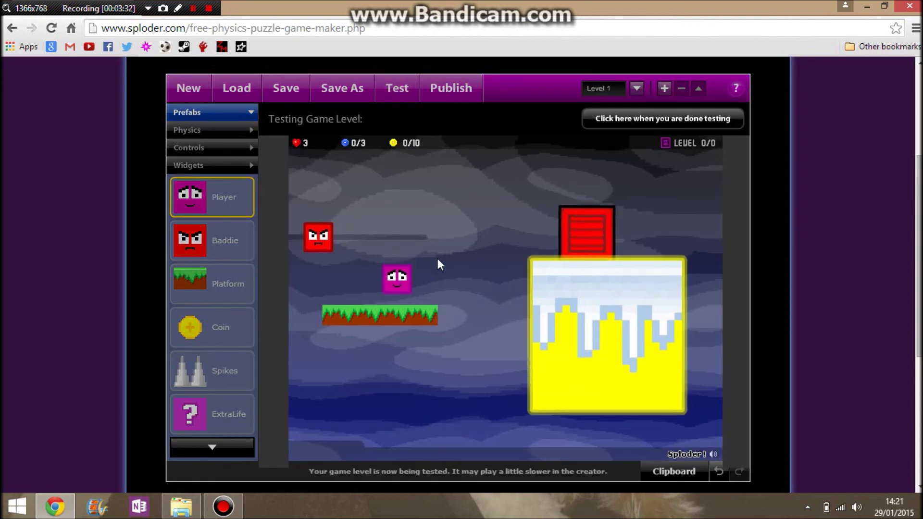
Walk and jump the player right past the yellow block with the arrow keys, then end the test.
key(Left)
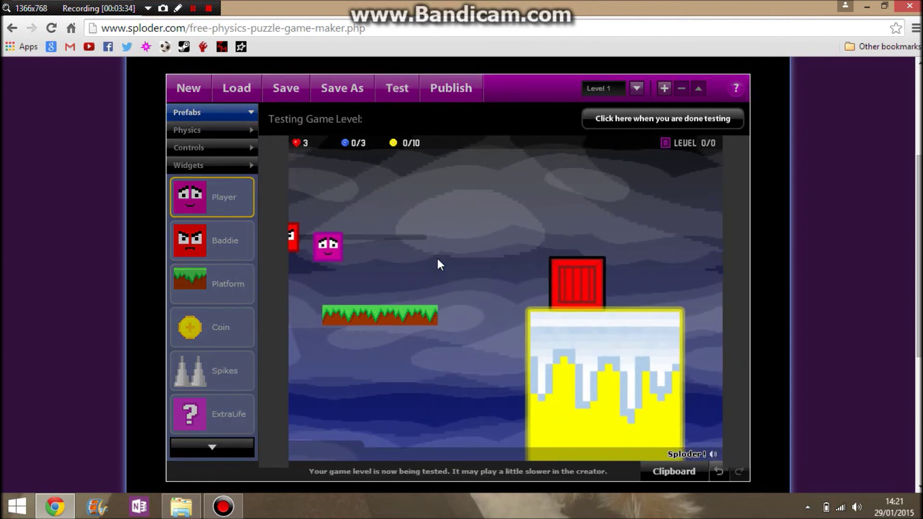
key(Right)
key(Up)
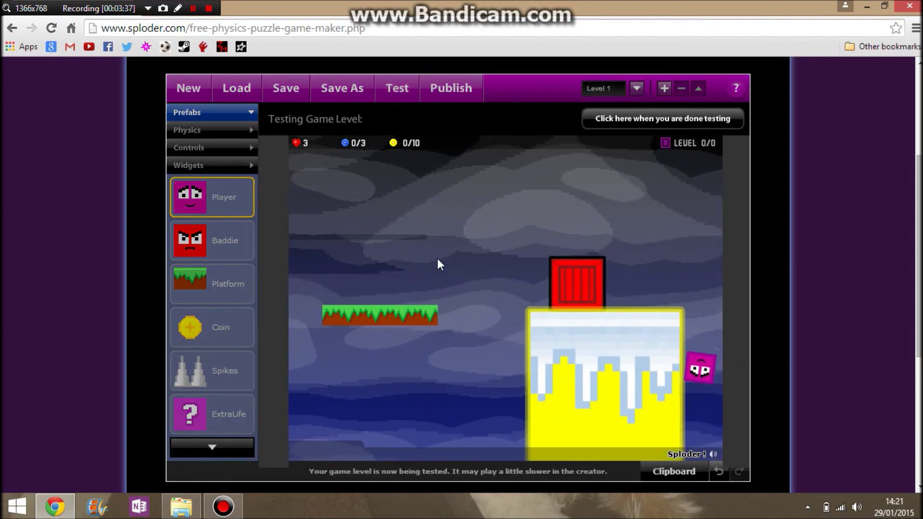
key(Up)
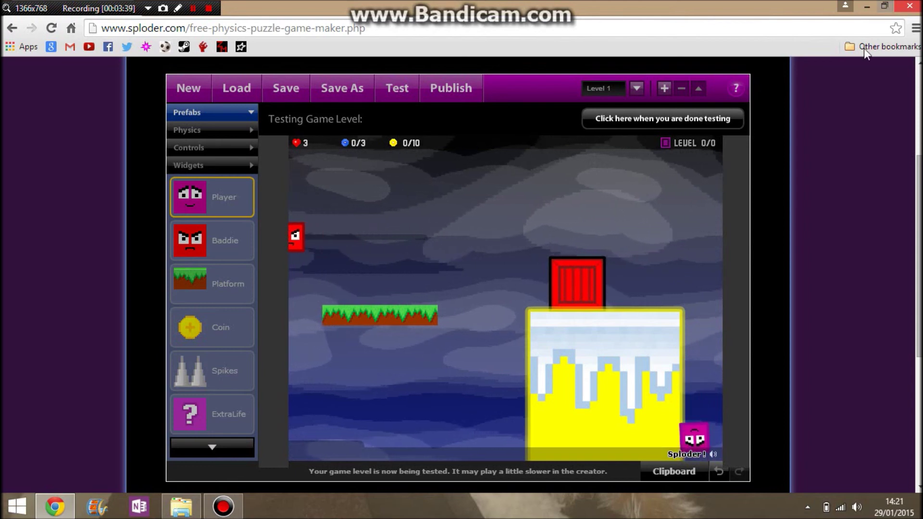
click(664, 119)
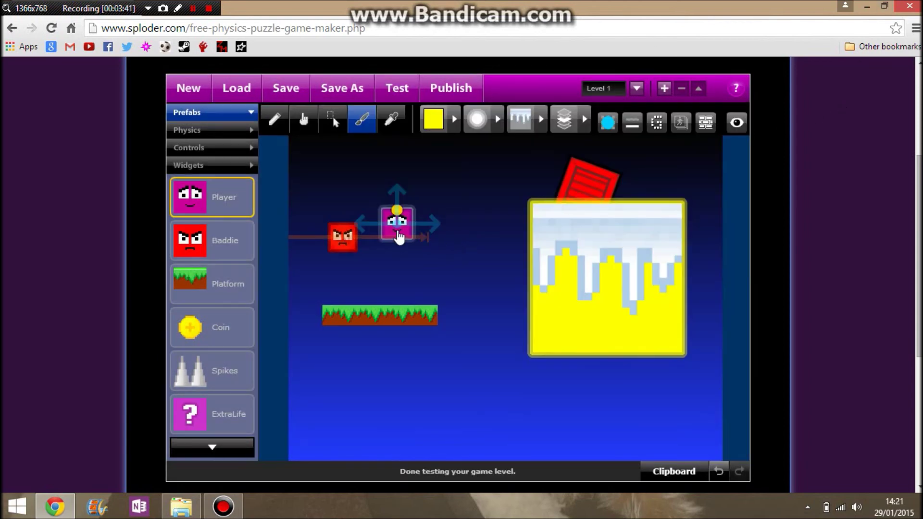
Stack the player over the baddie and raise the grass platform just beneath them.
drag(398, 236, 378, 208)
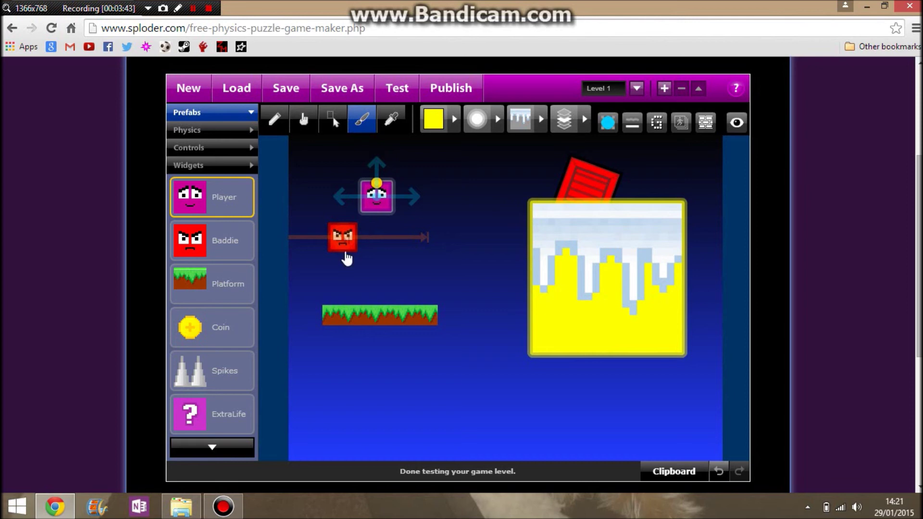
drag(347, 254, 381, 248)
drag(393, 322, 397, 275)
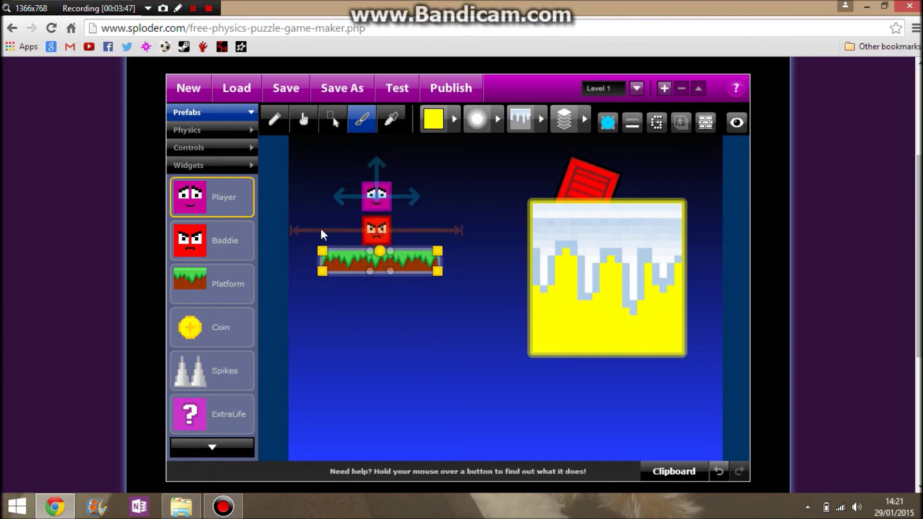
Make the player bright green with a dark outline.
click(383, 213)
click(541, 119)
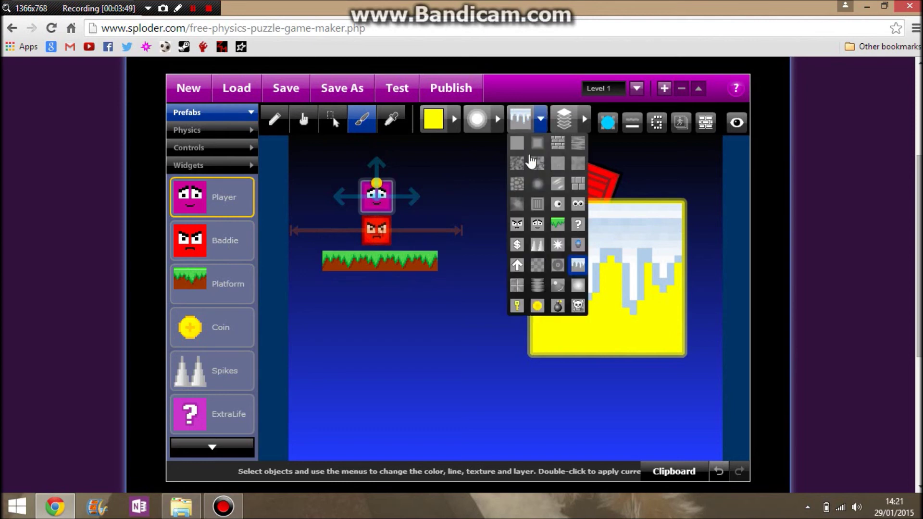
click(537, 183)
click(453, 119)
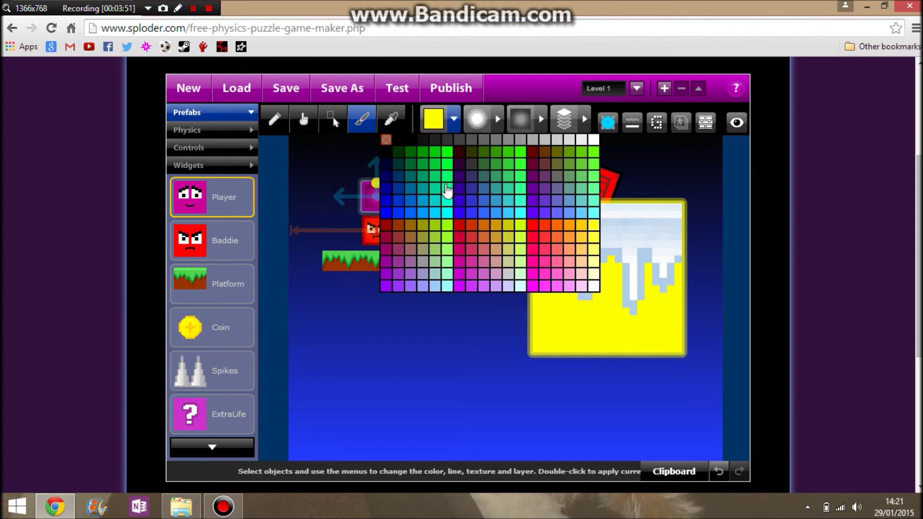
click(447, 169)
click(483, 126)
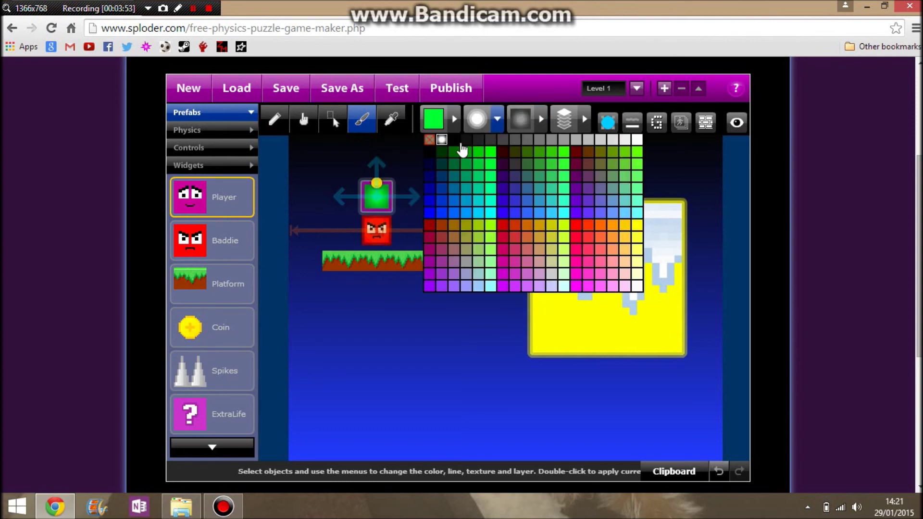
click(454, 140)
Give the player the face texture, move it to the platform's right end and enlarge it.
click(541, 119)
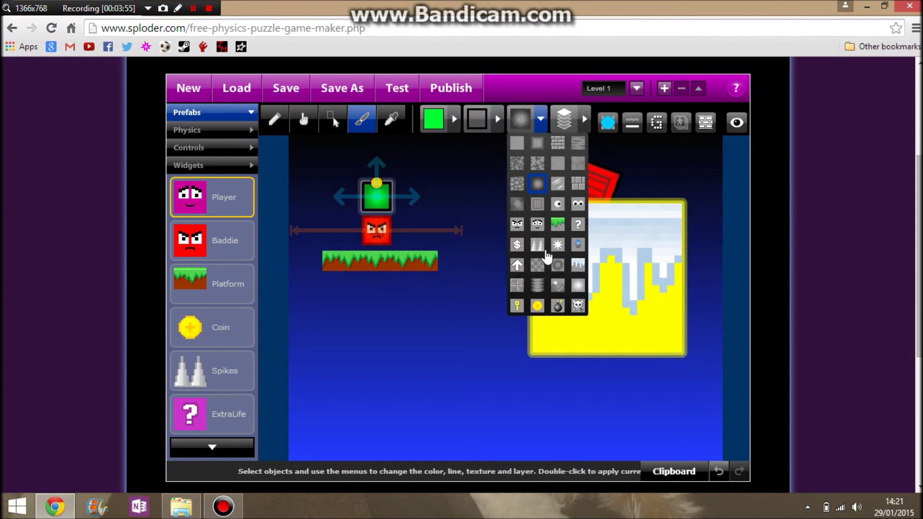
click(538, 224)
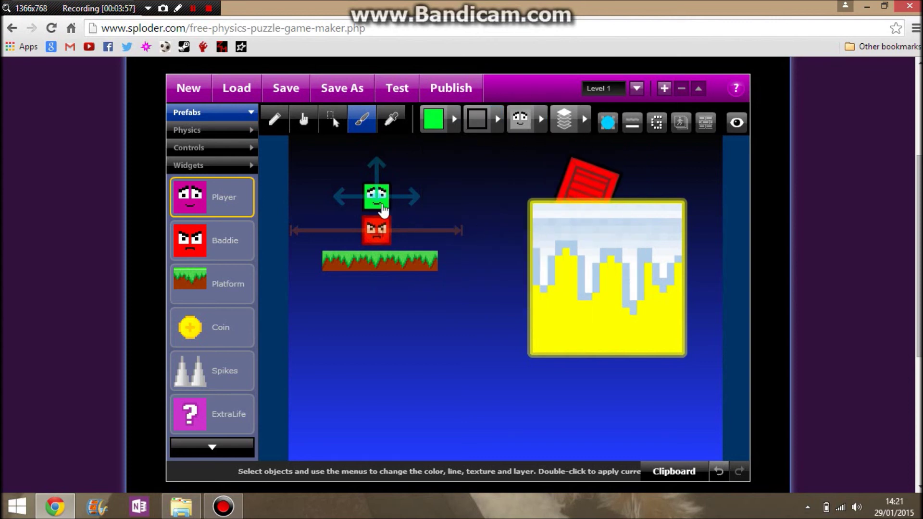
drag(384, 209, 451, 210)
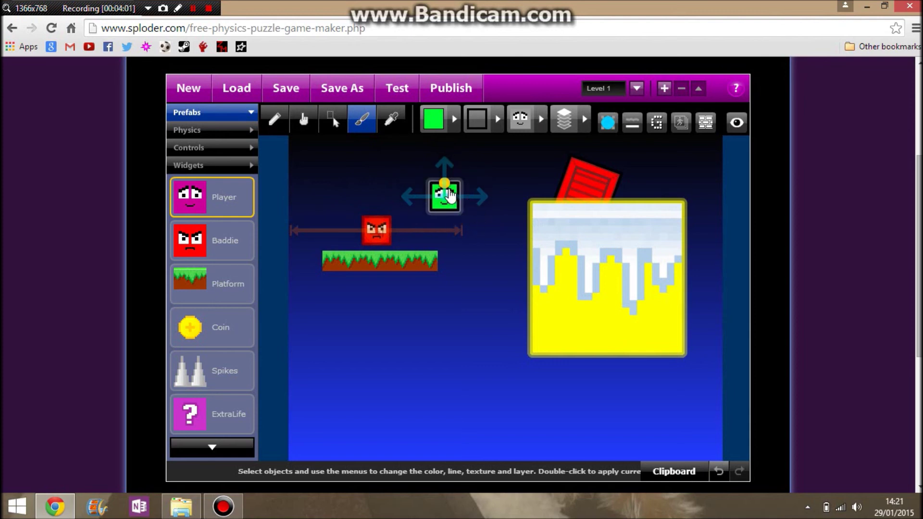
drag(442, 190, 461, 272)
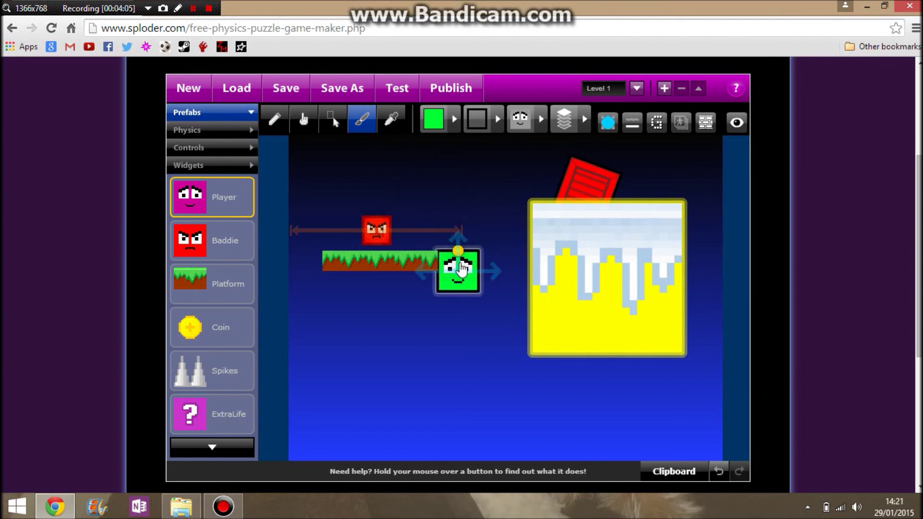
Browse the physics, jump and control-type options in the left palette for the green square.
click(304, 124)
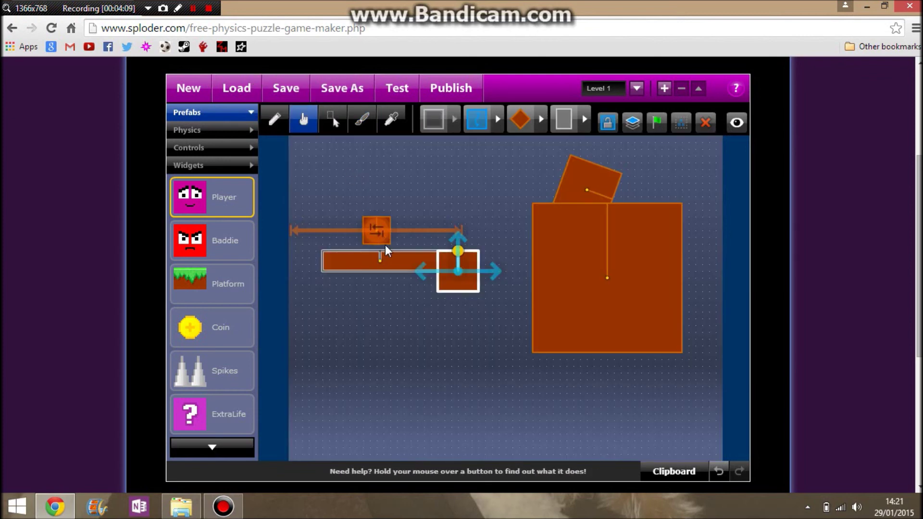
click(420, 227)
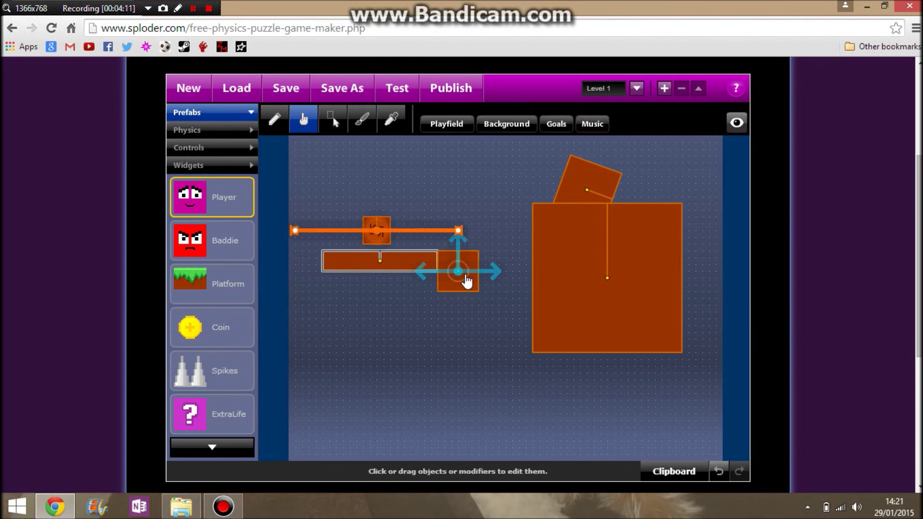
click(459, 276)
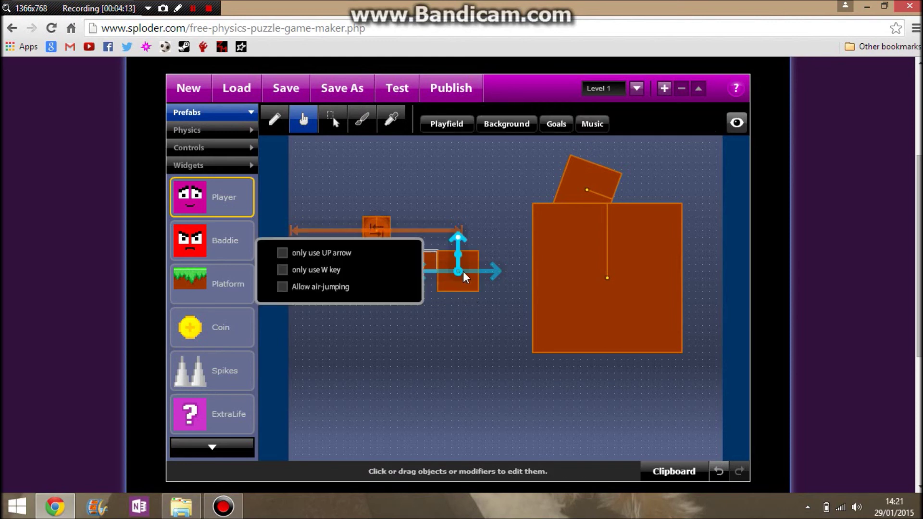
click(250, 149)
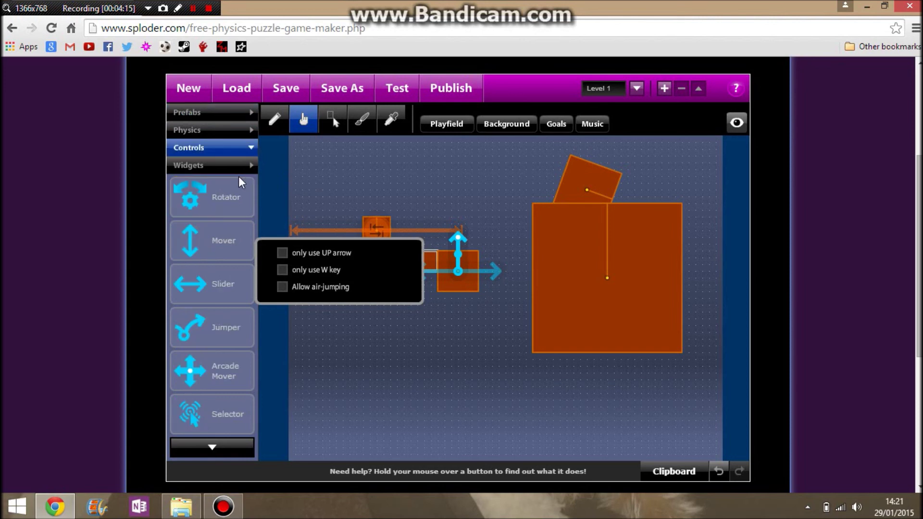
click(208, 115)
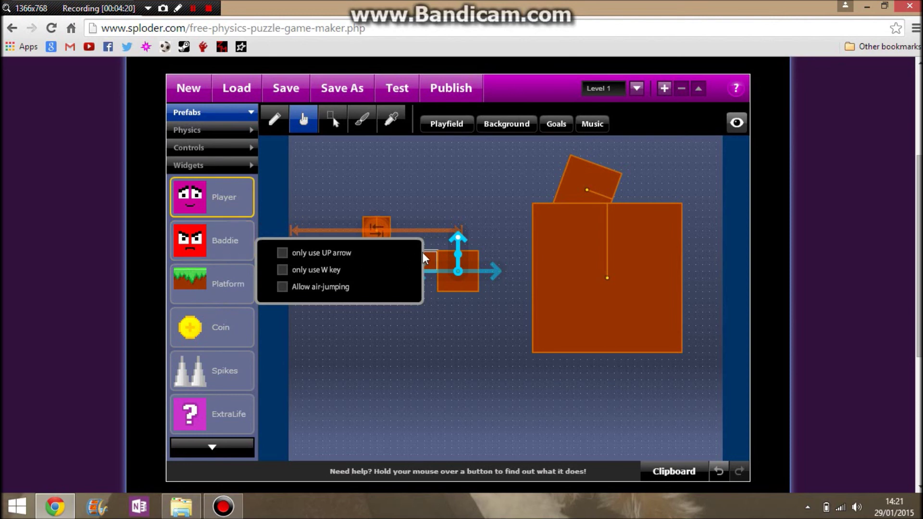
click(208, 136)
click(211, 148)
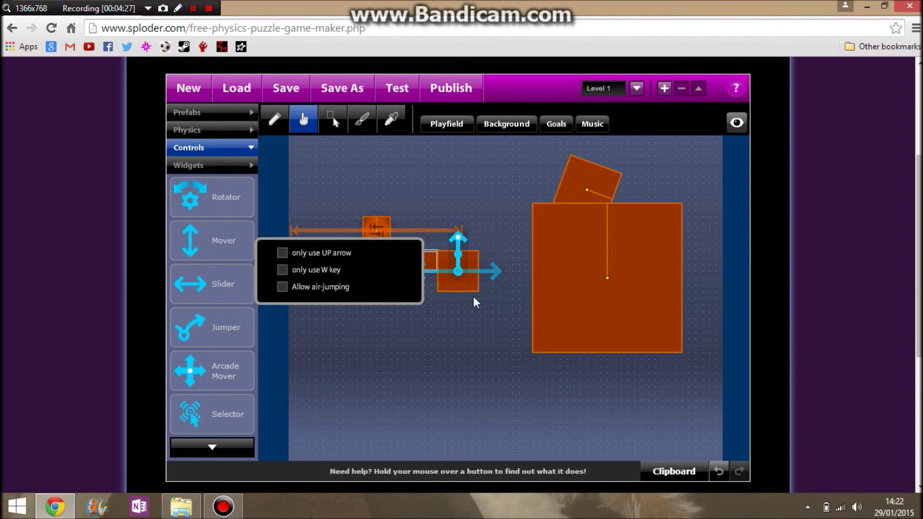
Move the green box up beside the yellow block and delete its Jumper and Slider controls.
drag(473, 296, 482, 210)
click(481, 201)
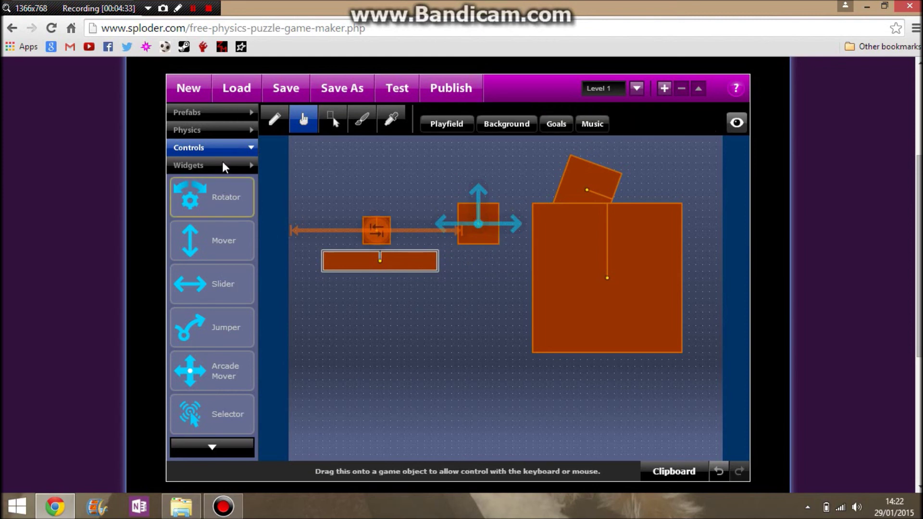
click(478, 202)
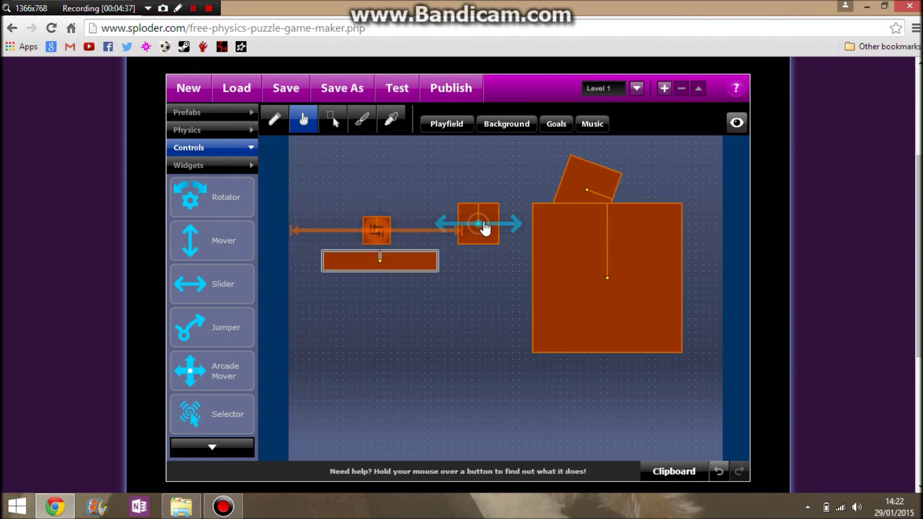
click(478, 224)
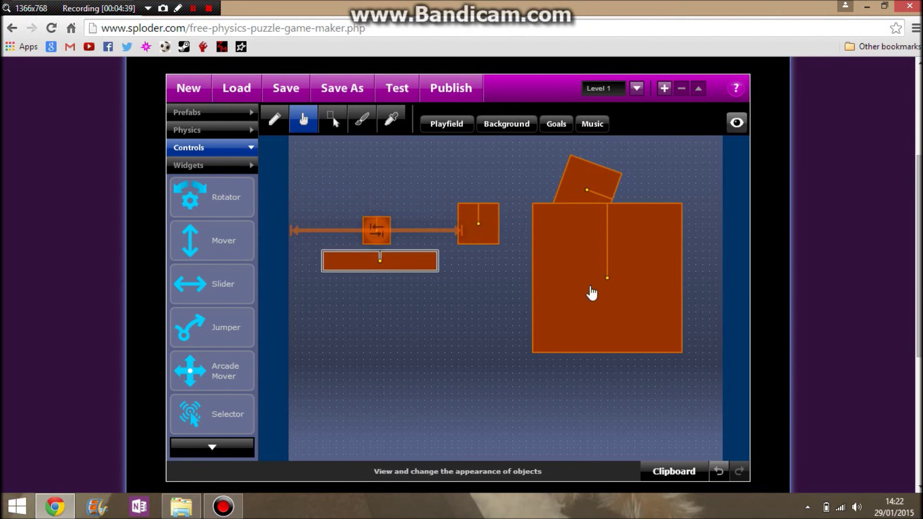
key(4)
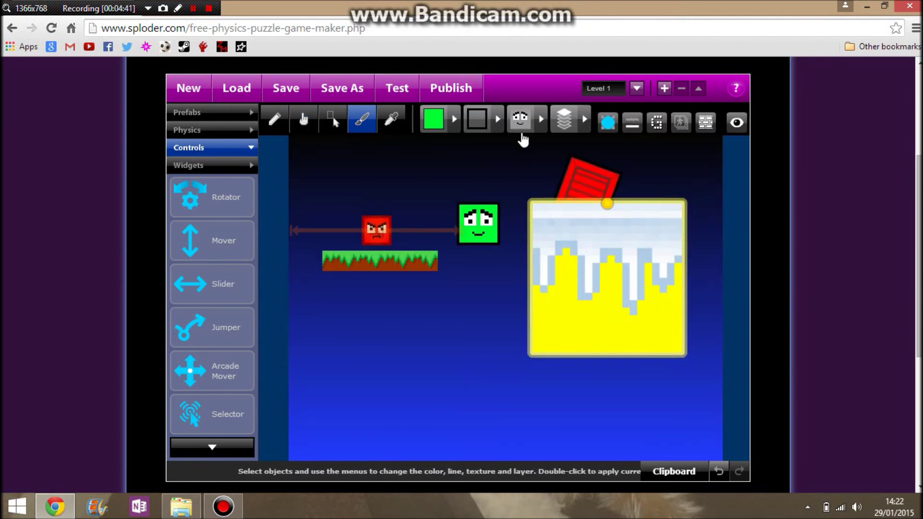
Give the yellow block a face texture, then test-play the level and return to editing.
click(522, 134)
click(544, 231)
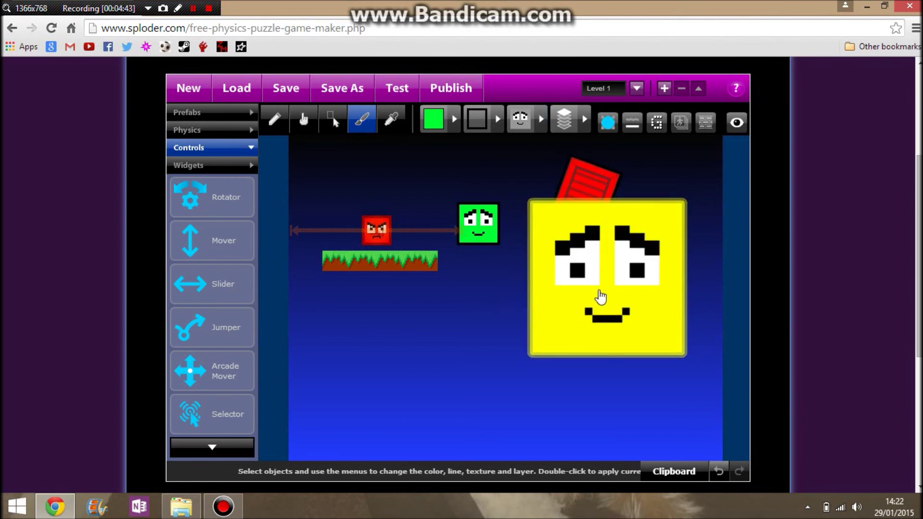
click(397, 88)
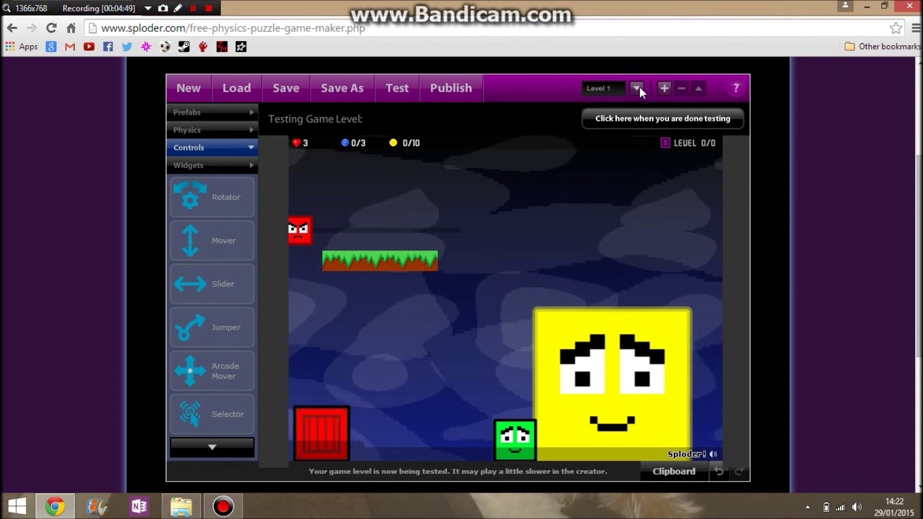
click(663, 118)
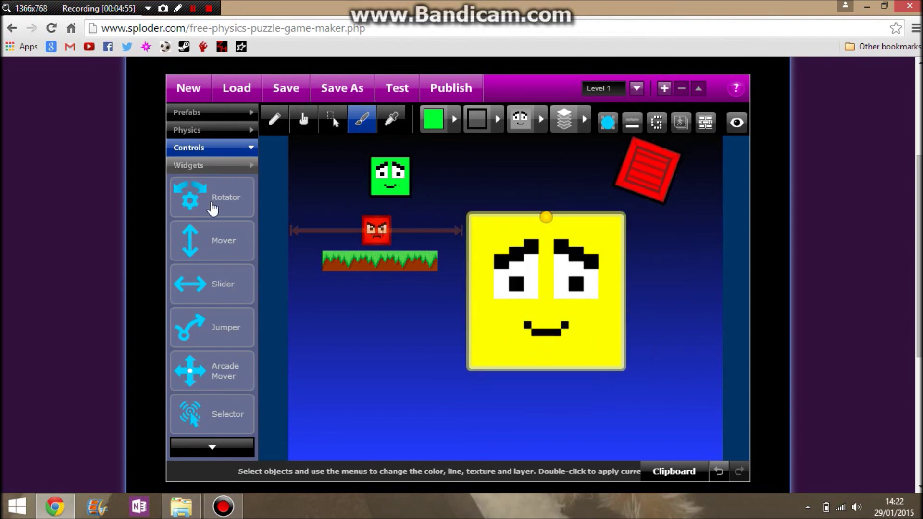
Attach a Slider to the big yellow block, shrink it to a small square, and add a Jumper.
click(304, 119)
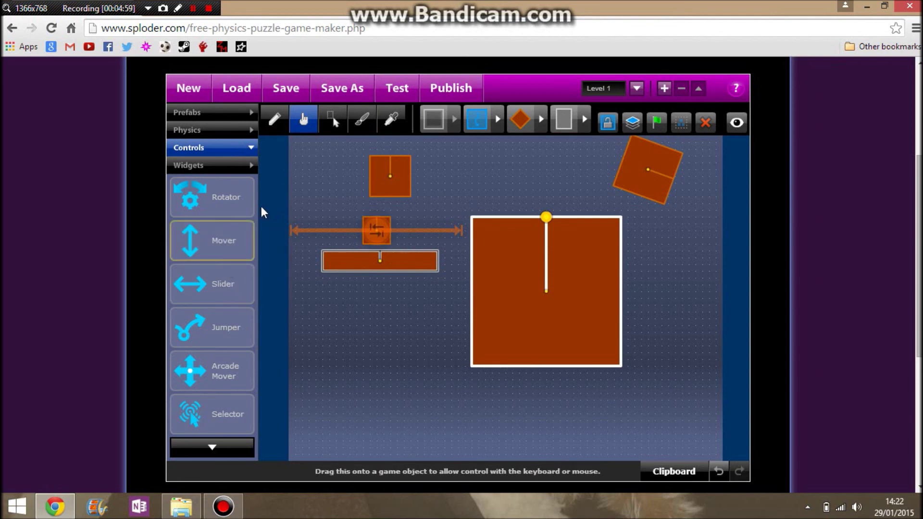
drag(206, 288, 561, 289)
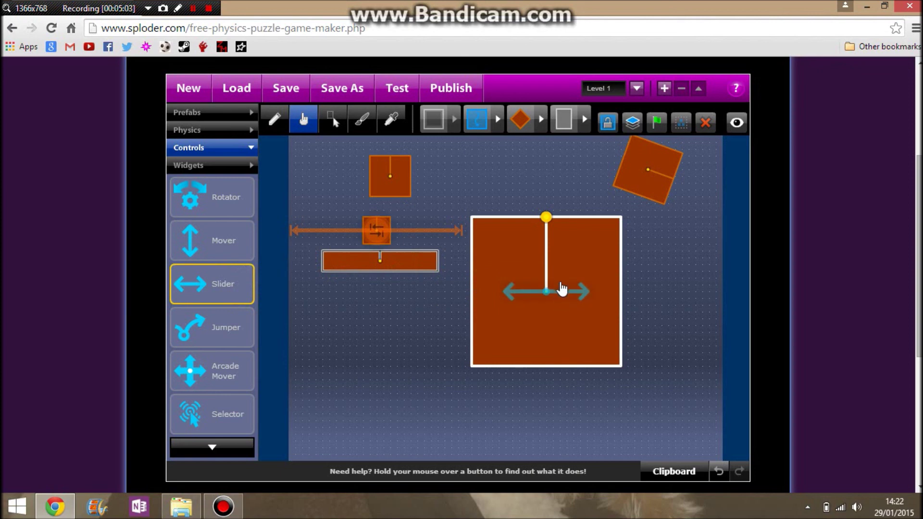
drag(548, 220, 548, 267)
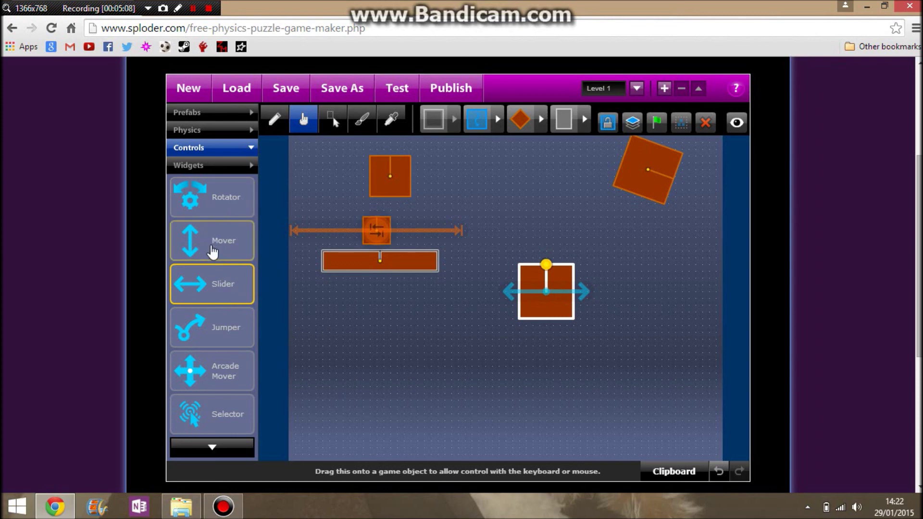
drag(217, 340, 540, 306)
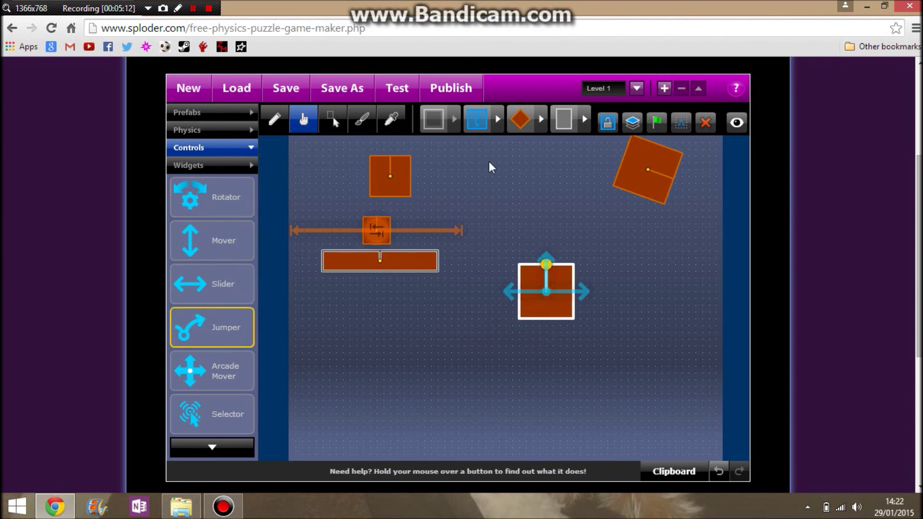
Apply the Playfield settings and start a test play of the level.
click(332, 120)
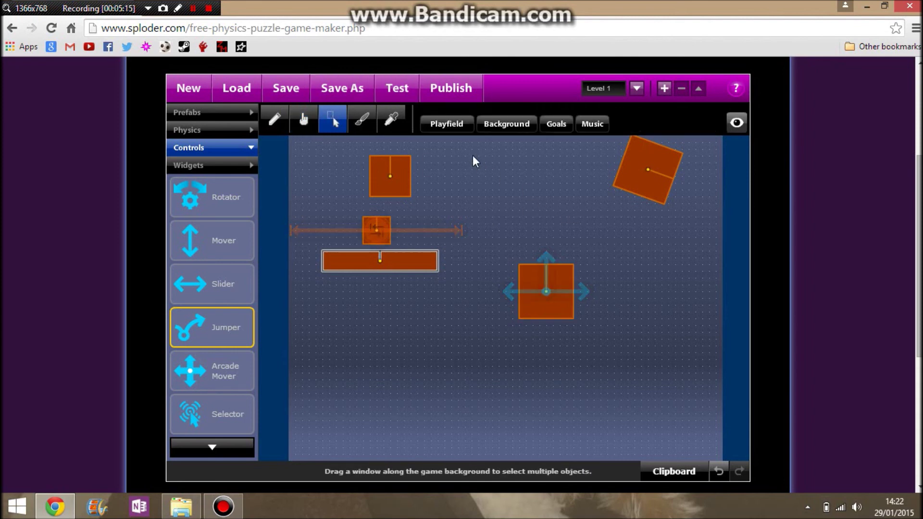
click(459, 126)
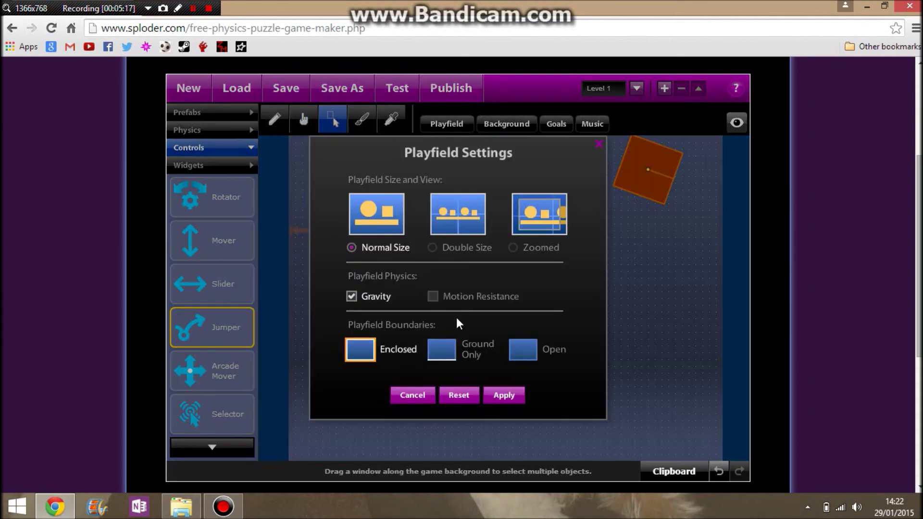
click(504, 393)
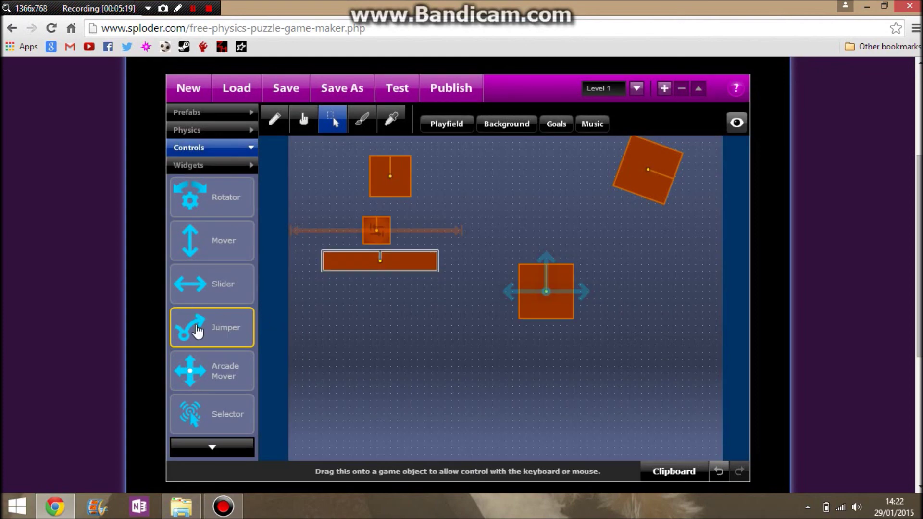
click(416, 88)
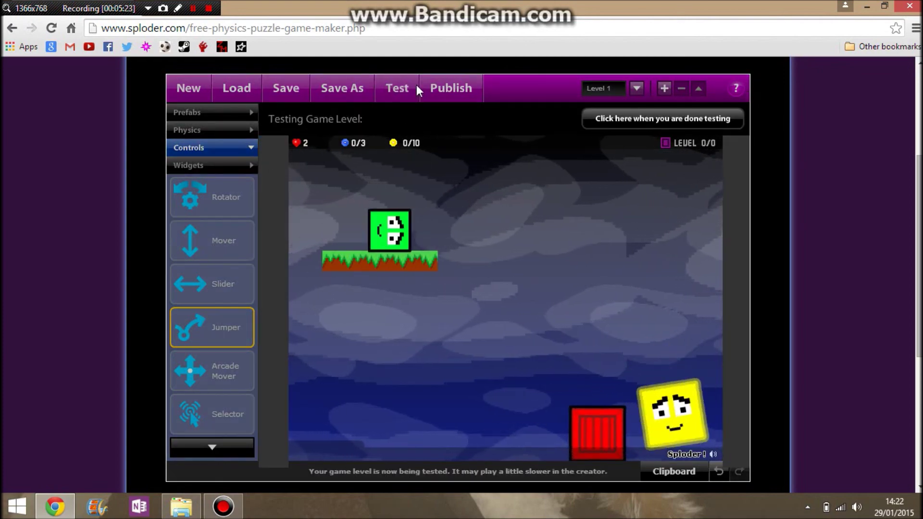
key(Right)
key(Up)
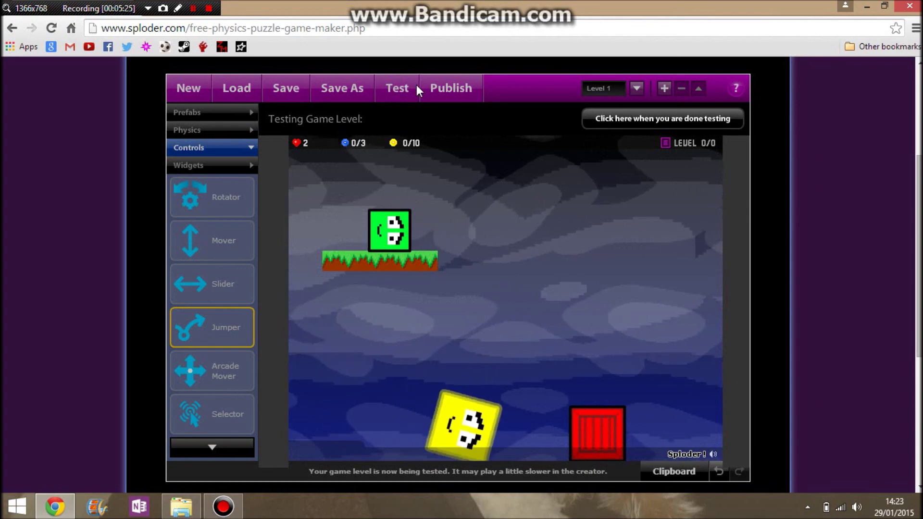
key(Up)
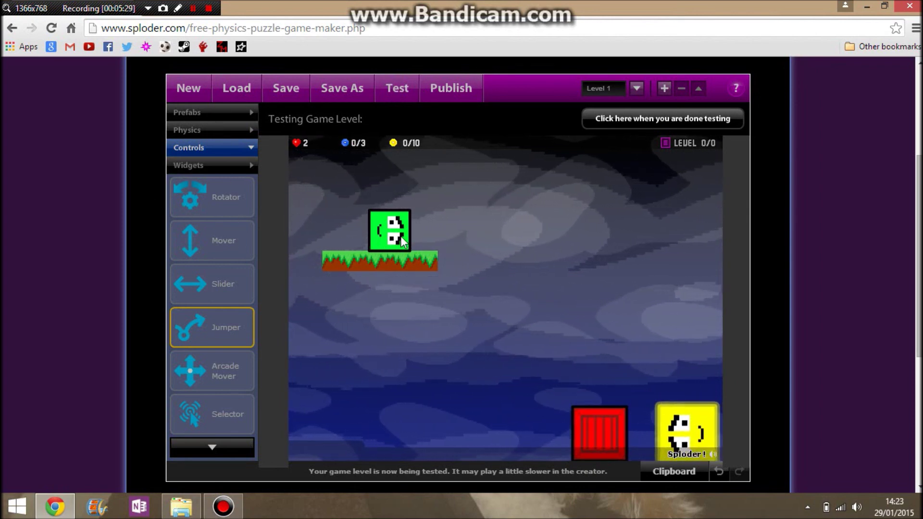
click(638, 119)
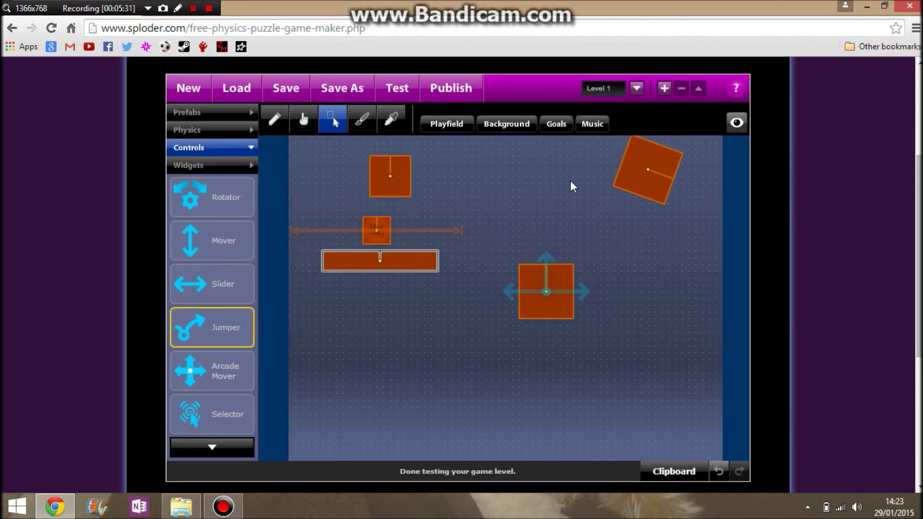
Line up the green player, upright crate and yellow block in a row below the grass platform.
drag(401, 187, 353, 307)
drag(645, 180, 429, 300)
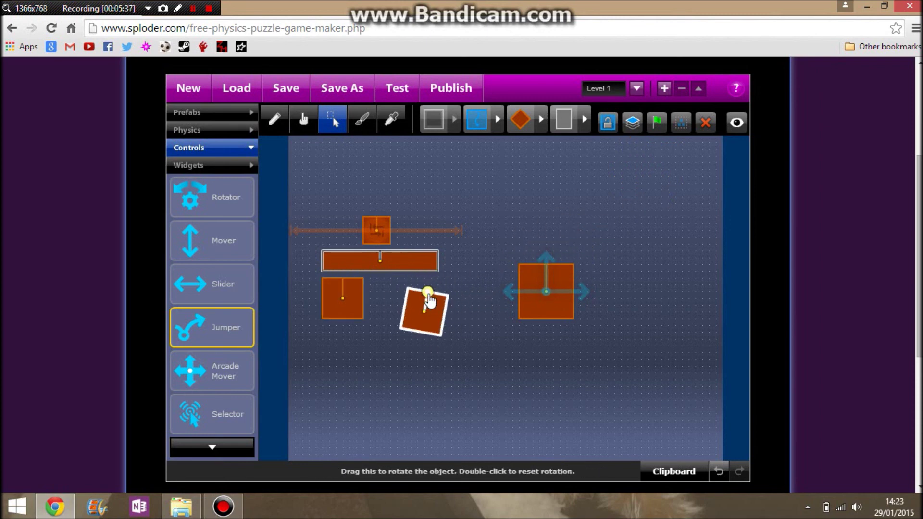
double_click(426, 292)
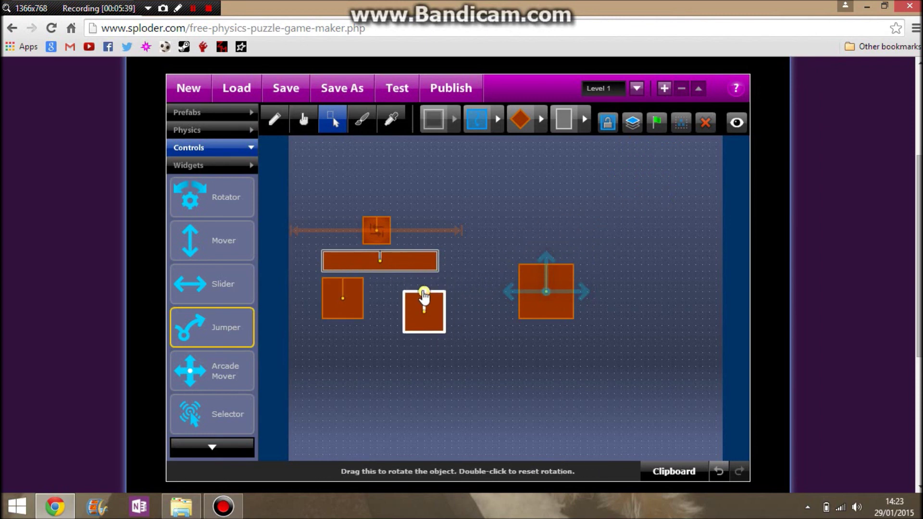
drag(426, 317, 392, 304)
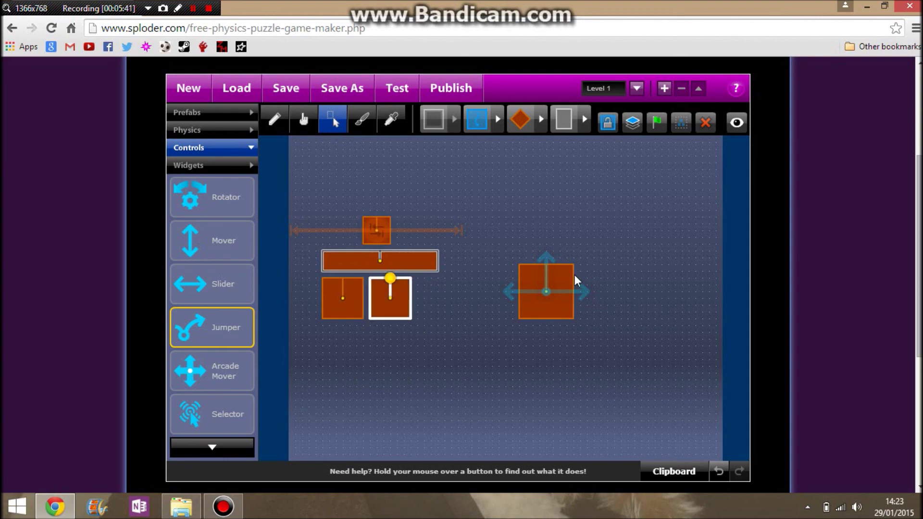
click(555, 275)
drag(537, 289, 432, 295)
click(487, 223)
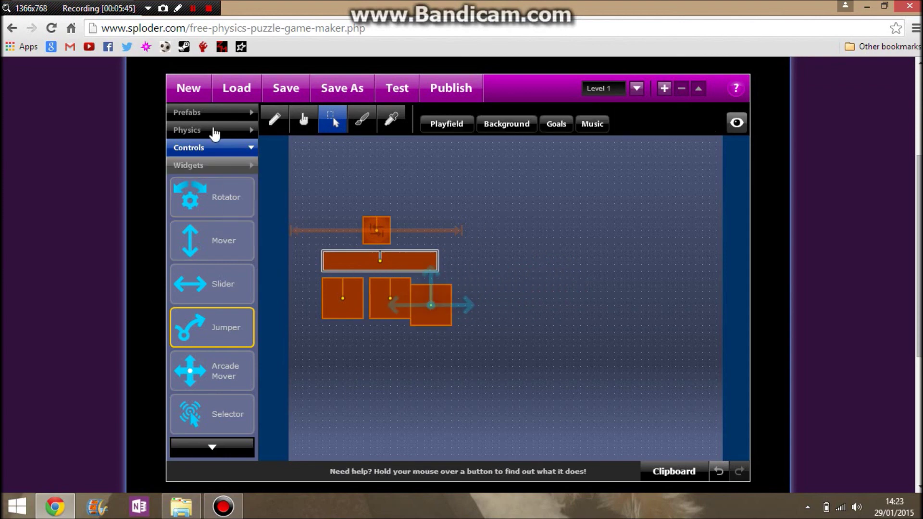
Add two more Baddie prefabs above the level and adjust the top one's size.
click(207, 112)
drag(210, 255, 492, 210)
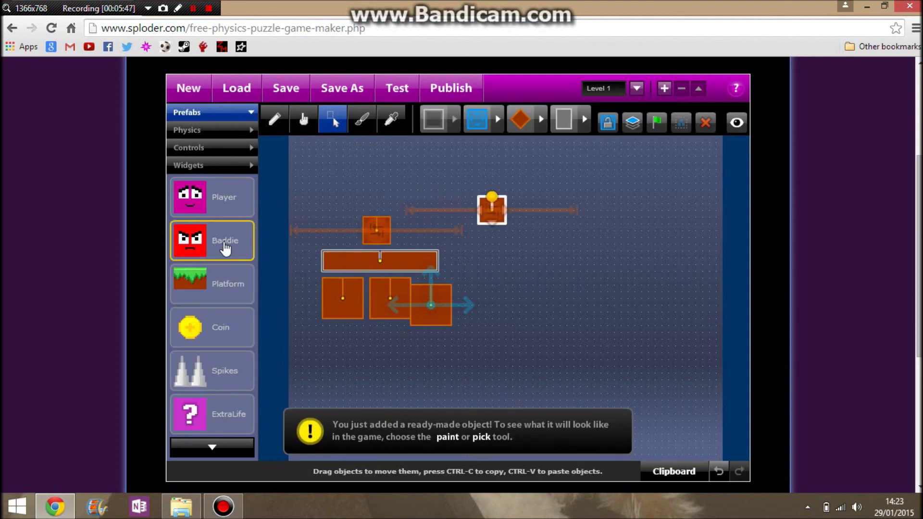
click(491, 207)
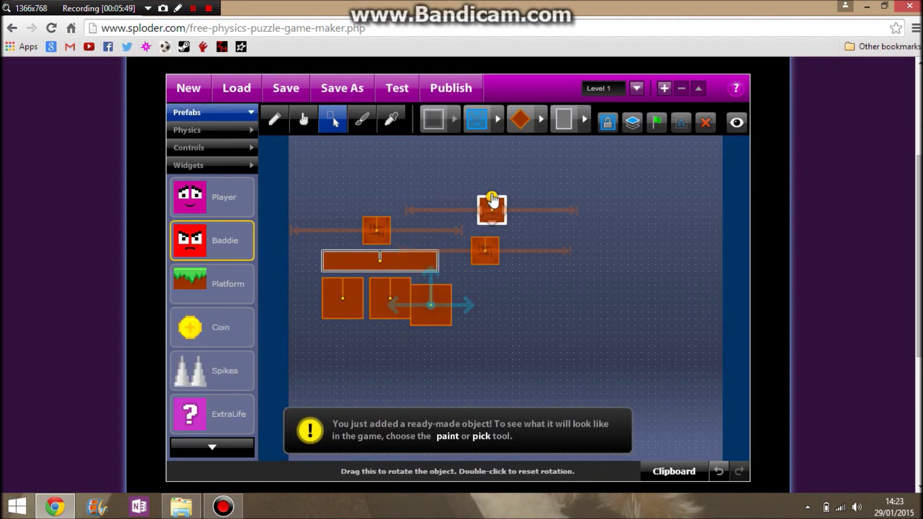
mouse_move(492, 197)
mouse_down()
mouse_move(493, 166)
mouse_move(492, 198)
mouse_move(500, 197)
mouse_move(492, 198)
mouse_up()
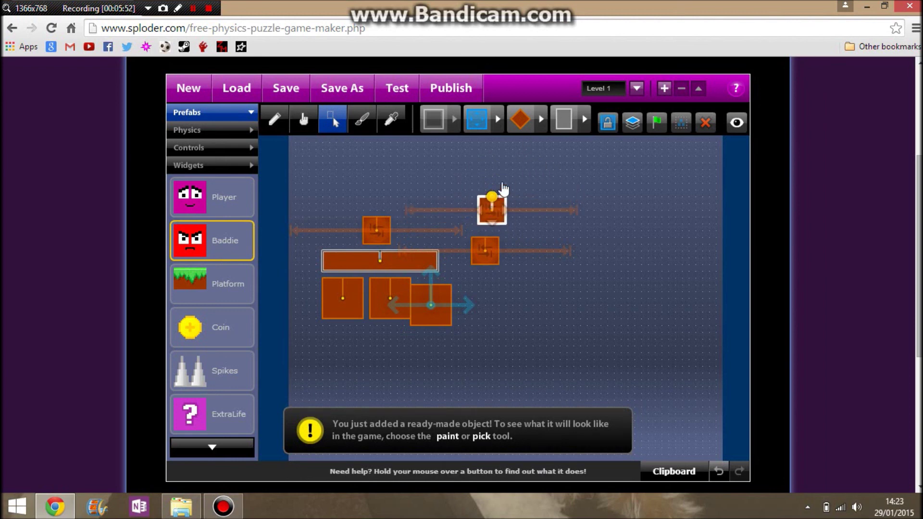
click(362, 119)
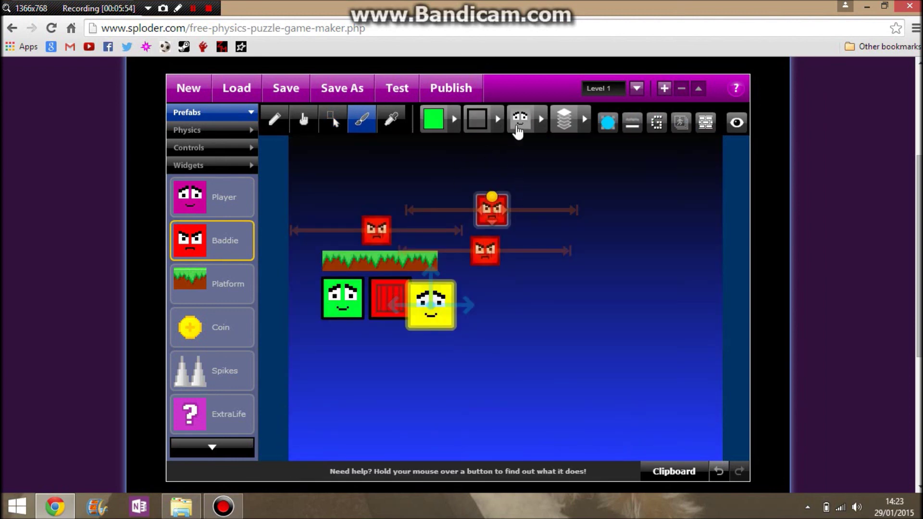
Give the top baddie a blue-purple outline and black fill.
mouse_move(481, 150)
click(511, 211)
mouse_move(438, 128)
click(398, 140)
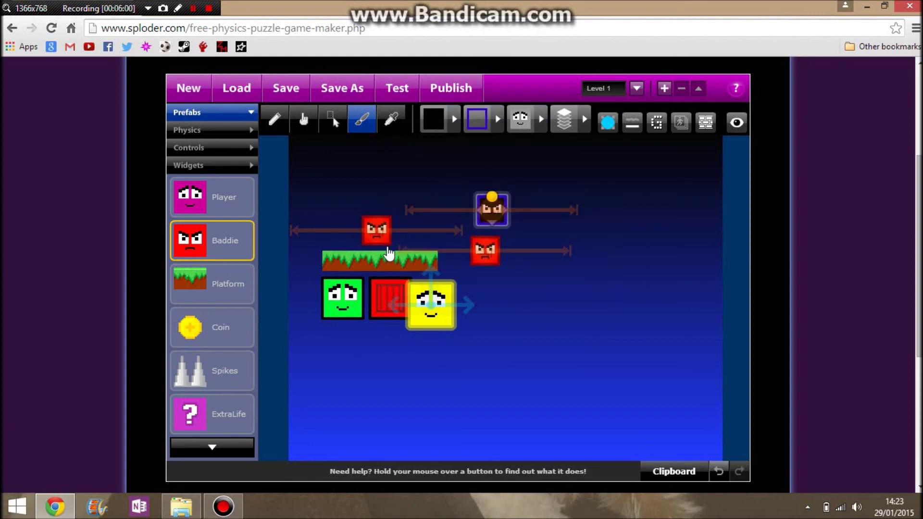
Stretch the grass platform and move it down as a floor, then reposition and straighten the yellow block.
drag(364, 266, 344, 266)
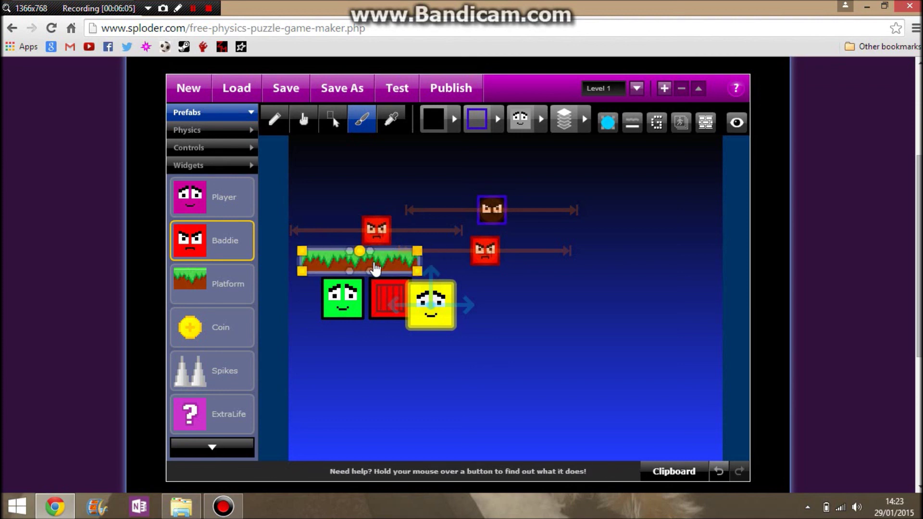
drag(417, 271, 631, 281)
drag(556, 274, 537, 361)
drag(437, 327, 455, 298)
double_click(455, 299)
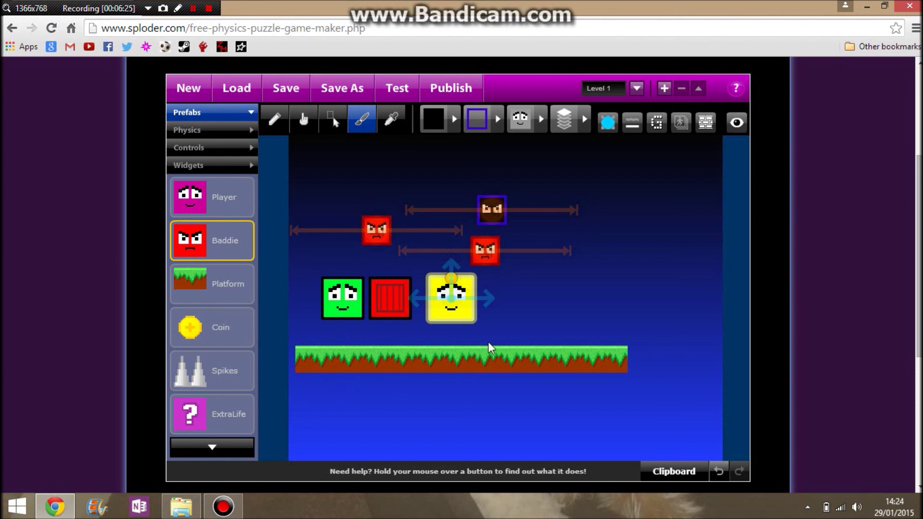
Undo the last four edits: yellow block move, platform move, platform stretch and black fill.
click(672, 476)
click(719, 473)
click(719, 473)
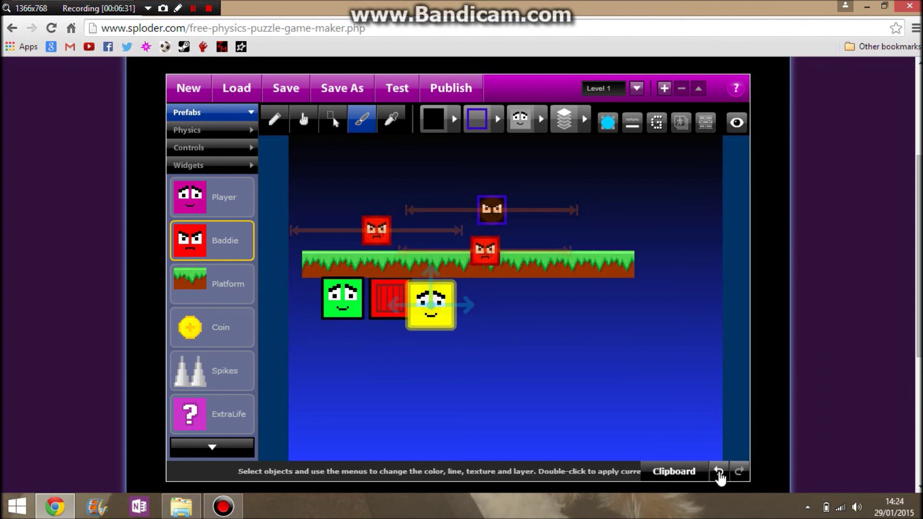
click(719, 473)
click(719, 473)
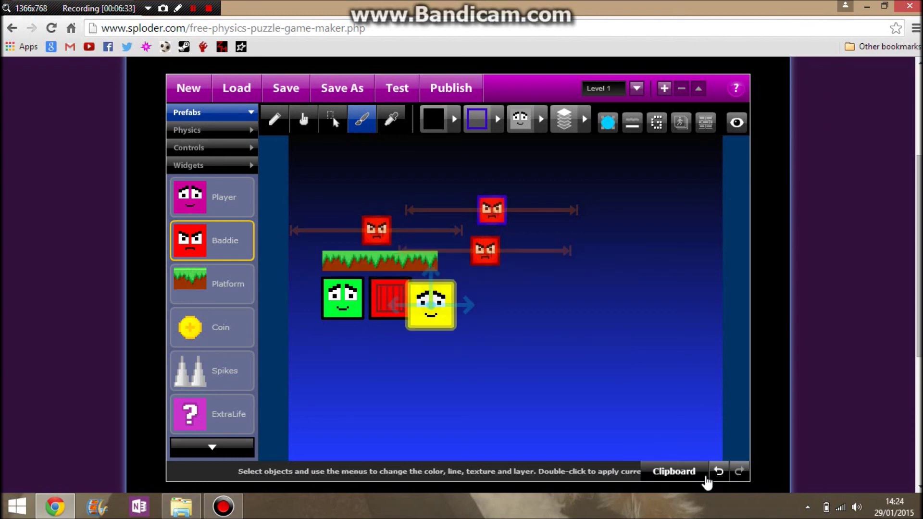
Open the Clipboard dialog and close it without pasting anything.
click(674, 472)
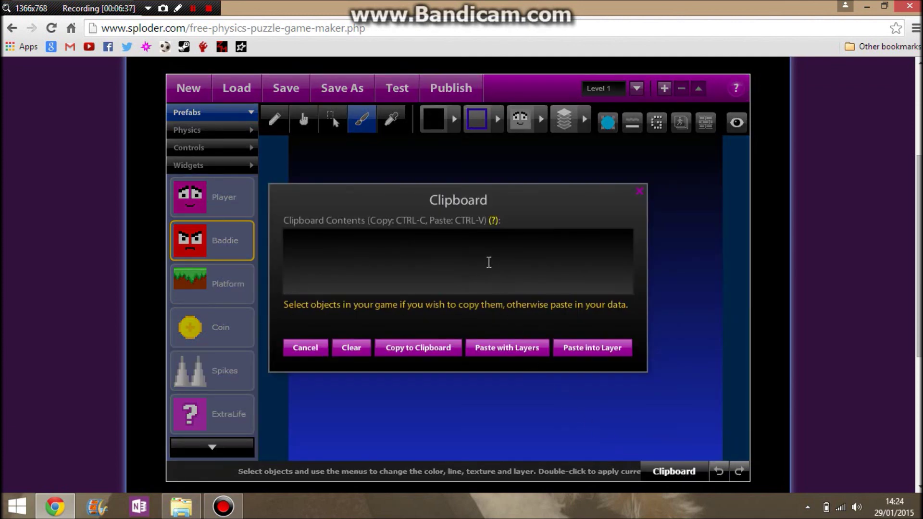
click(508, 287)
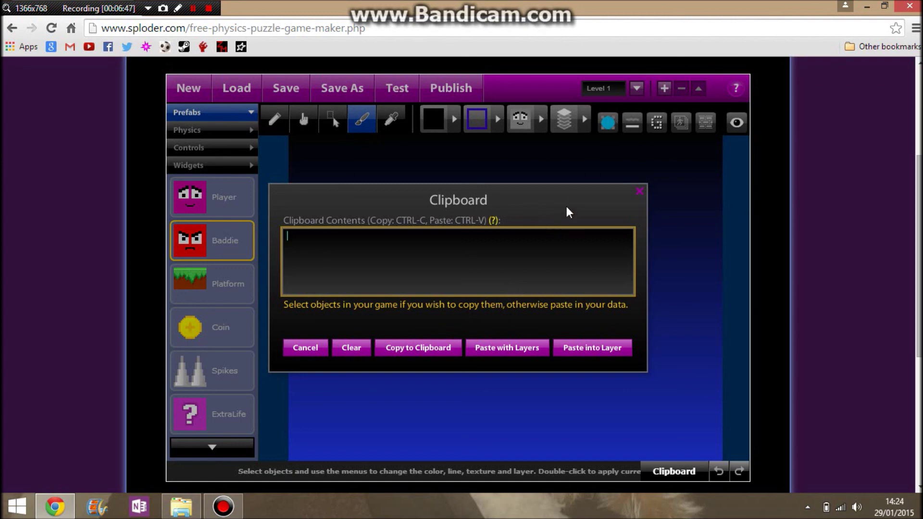
click(639, 192)
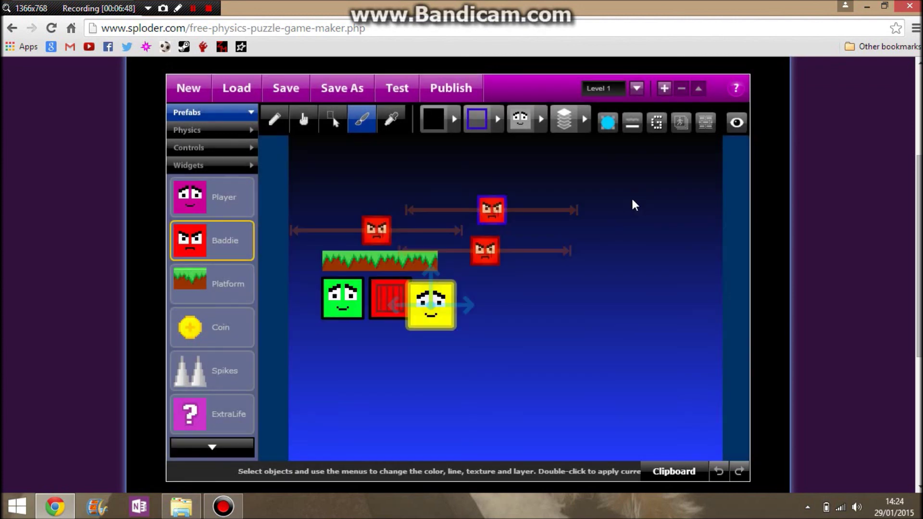
Arrange the three baddies in one top row, with the crate at the left end and the yellow block at the right.
drag(541, 178, 459, 175)
mouse_move(476, 221)
mouse_down()
mouse_move(415, 214)
mouse_move(454, 228)
mouse_move(482, 211)
mouse_up()
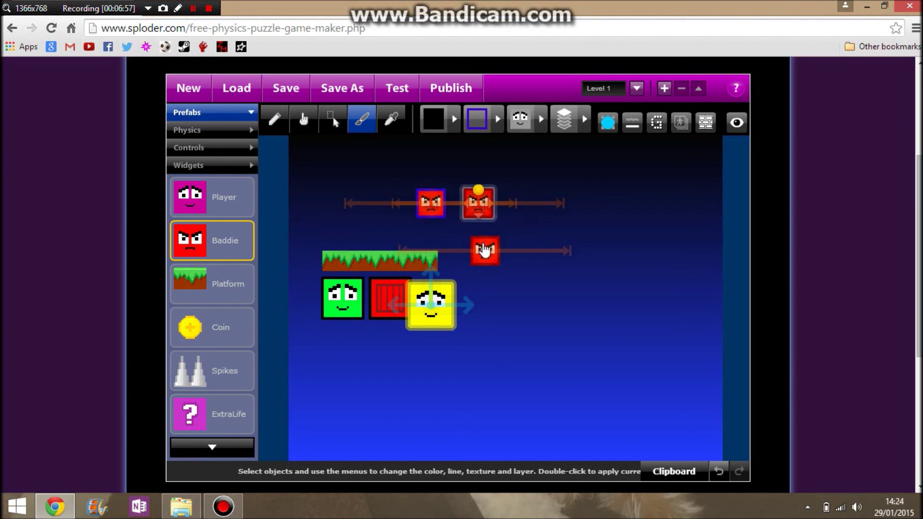
drag(483, 247, 524, 207)
drag(445, 318, 582, 192)
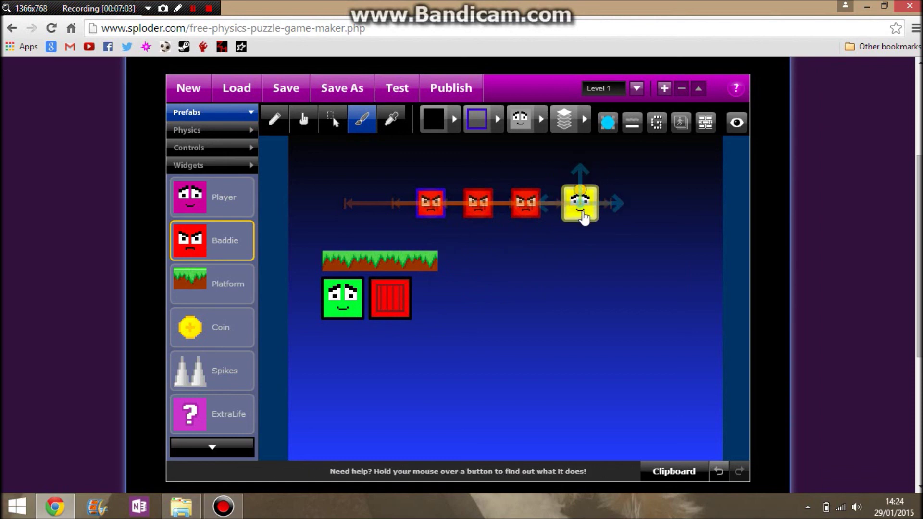
drag(405, 294, 396, 203)
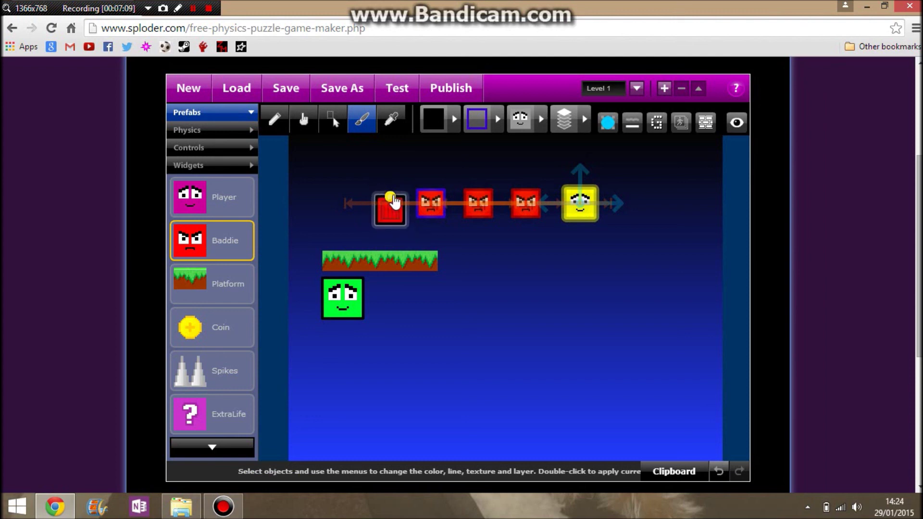